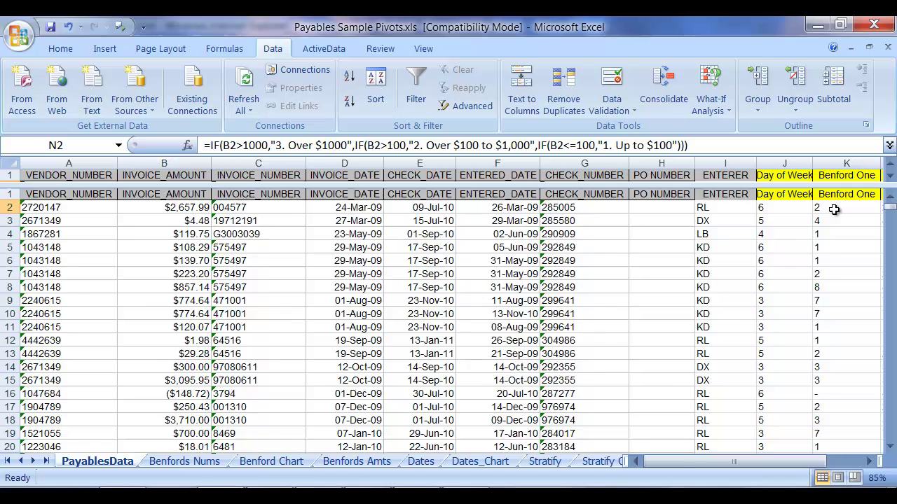
Step: Scroll right so columns D–N, including Strata, show beside Day of Week and Benford columns
drag(694, 464, 764, 466)
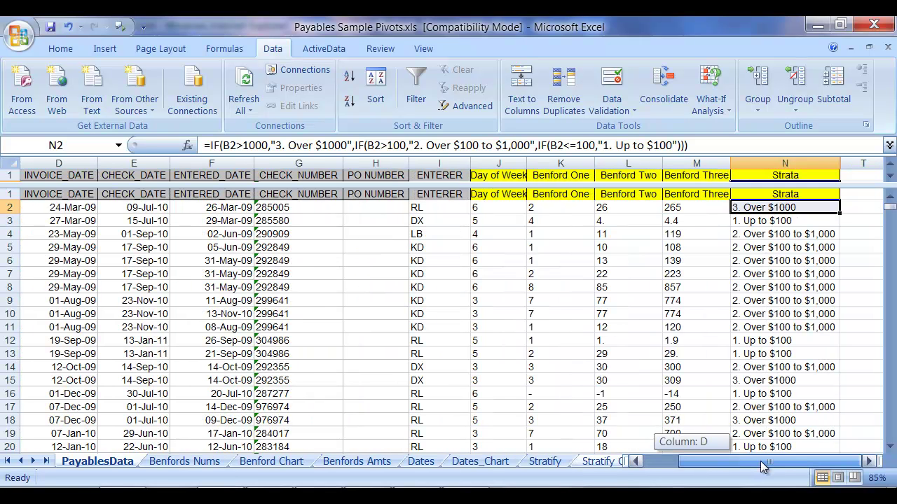
Step: On the Stratify pivot sheet, review the Sum of INVOICE_AMOUNT value field without changing it
click(550, 462)
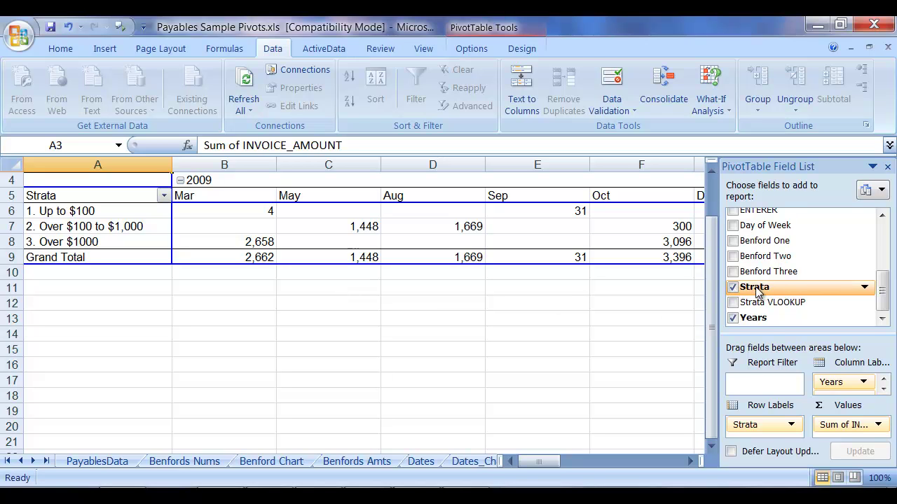
mouse_move(755, 286)
mouse_down()
mouse_move(760, 351)
mouse_move(744, 428)
mouse_move(754, 291)
mouse_move(771, 305)
mouse_move(779, 333)
mouse_up()
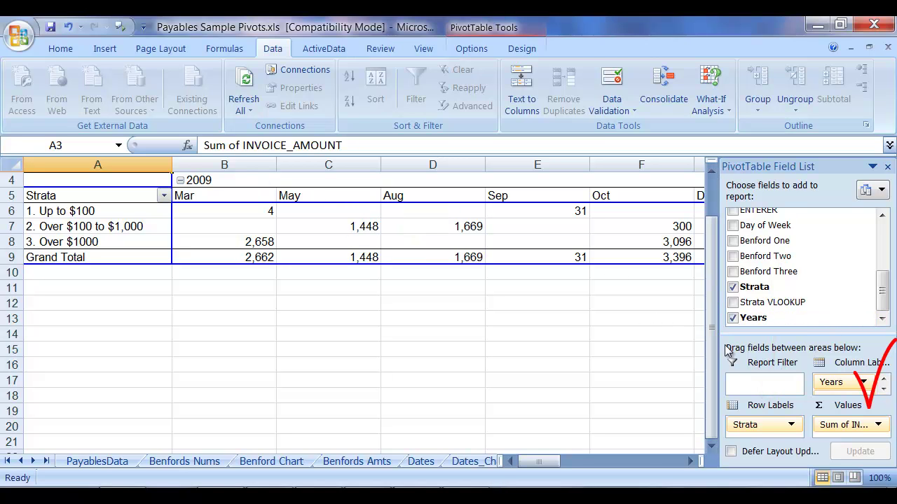
click(878, 424)
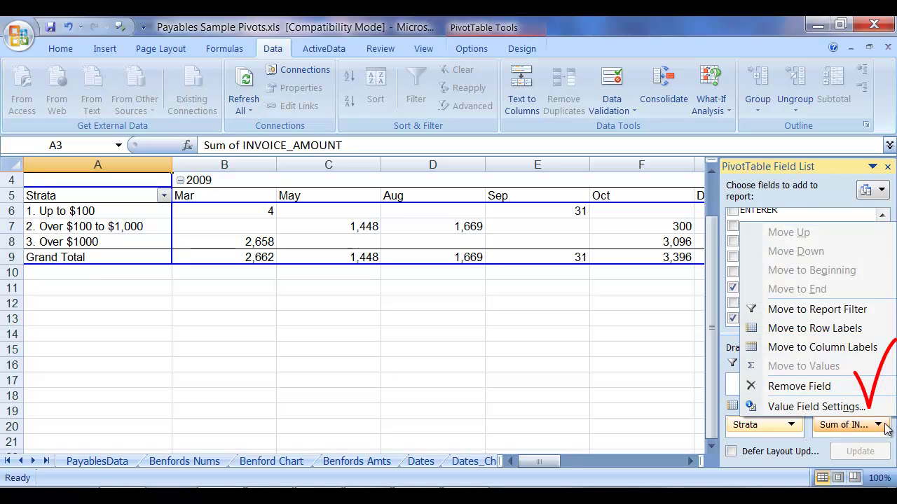
click(885, 426)
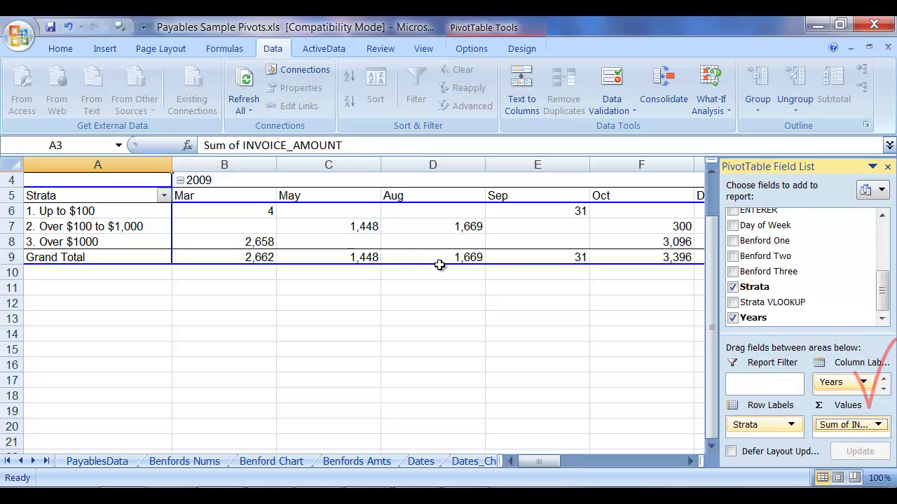
Step: Show the Stratify Chart sheet with its stacked strata columns by month
click(31, 461)
click(32, 461)
click(456, 461)
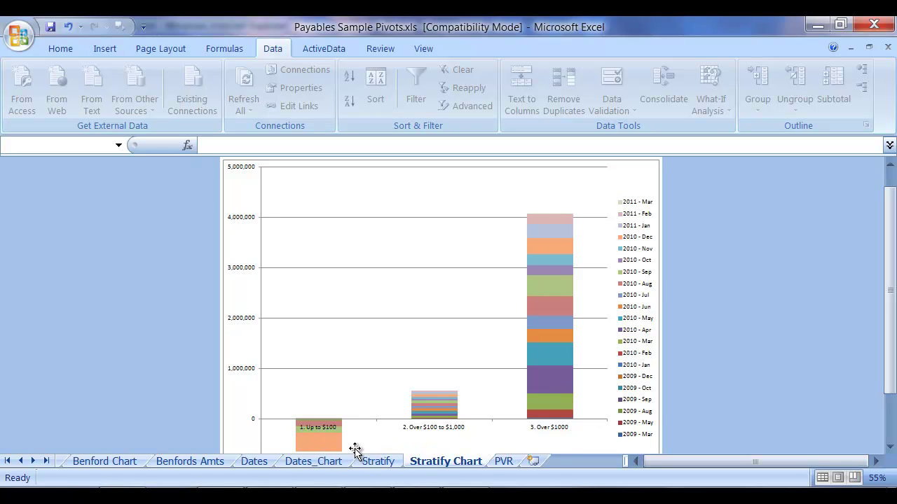
Step: Undo the last chart change, leaving Up to $100 dipping toward -1,000,000
scroll(465, 438, down, 2)
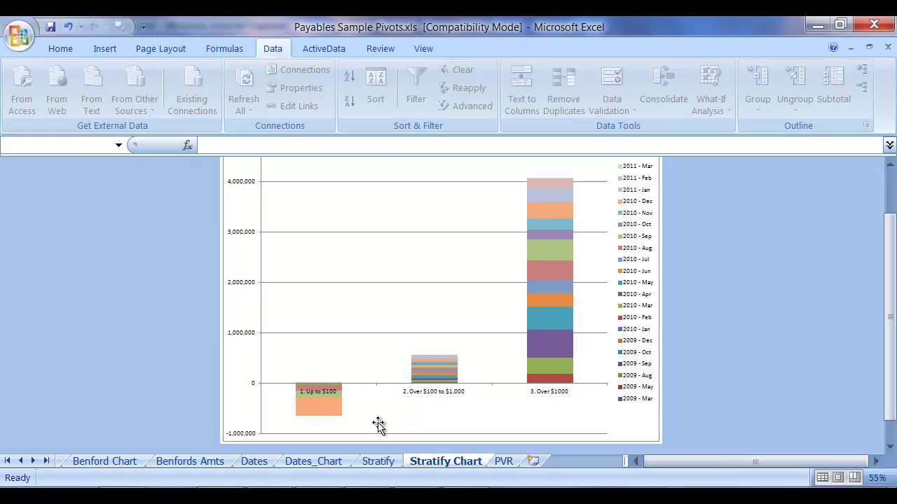
key(ctrl+z)
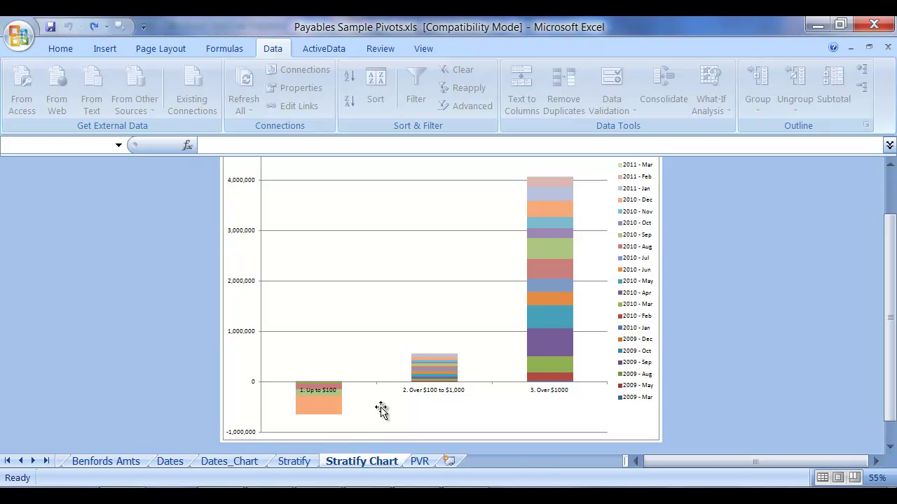
Step: Uncheck INVOICE_DATE in the Stratify pivot so strata total by year 2009–2011
click(295, 461)
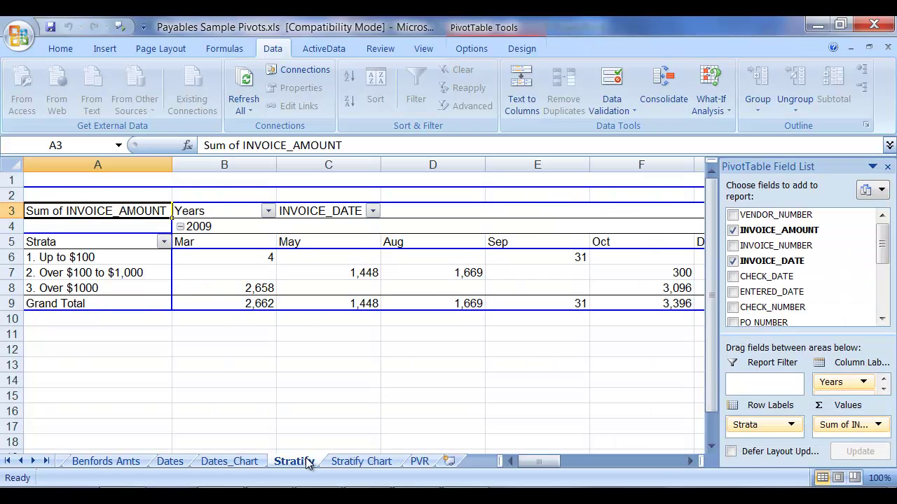
click(882, 320)
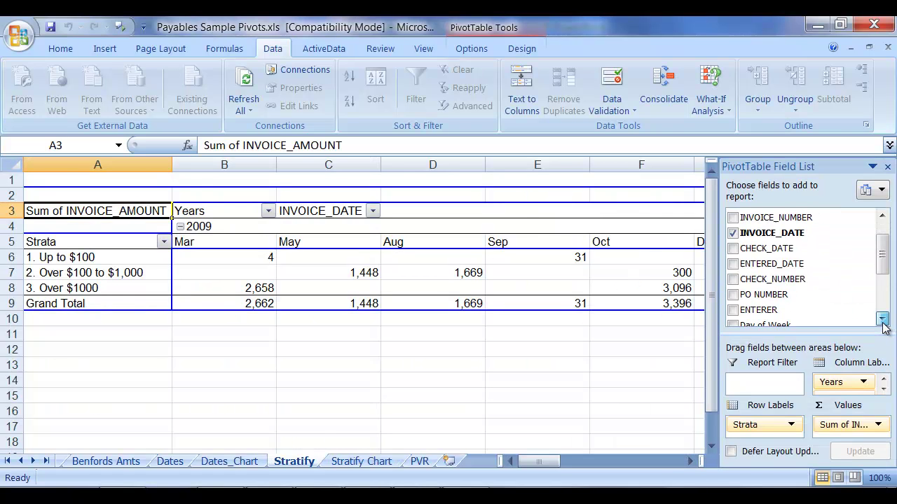
click(882, 320)
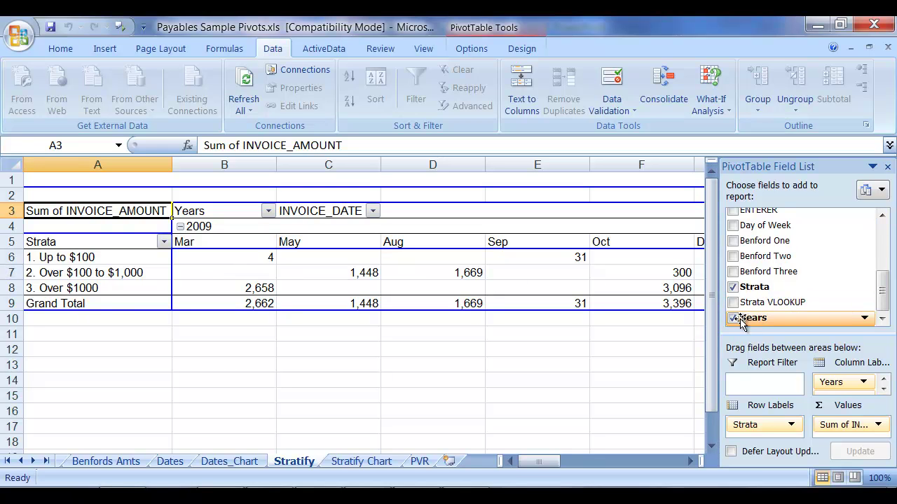
scroll(888, 245, up, 5)
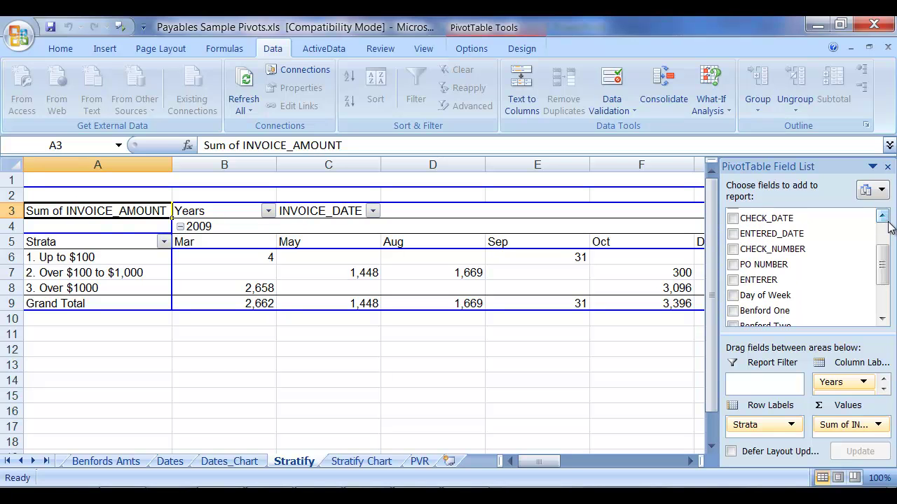
scroll(884, 255, up, 2)
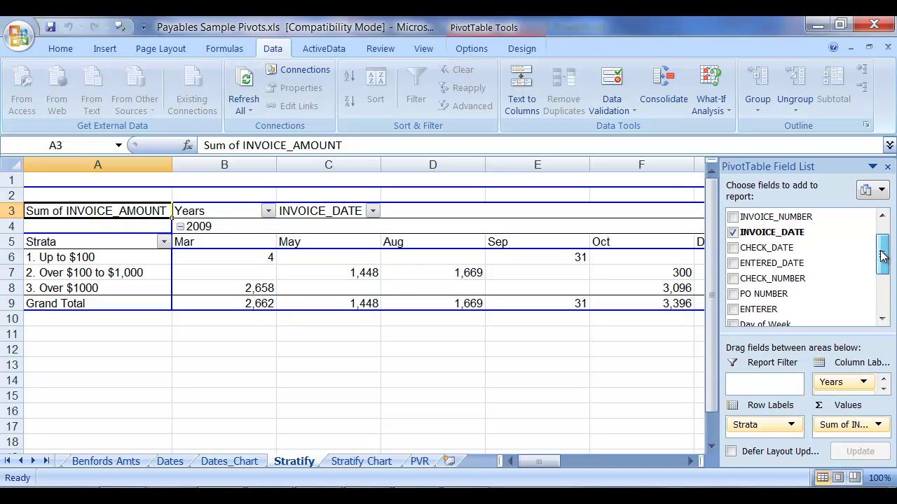
click(732, 239)
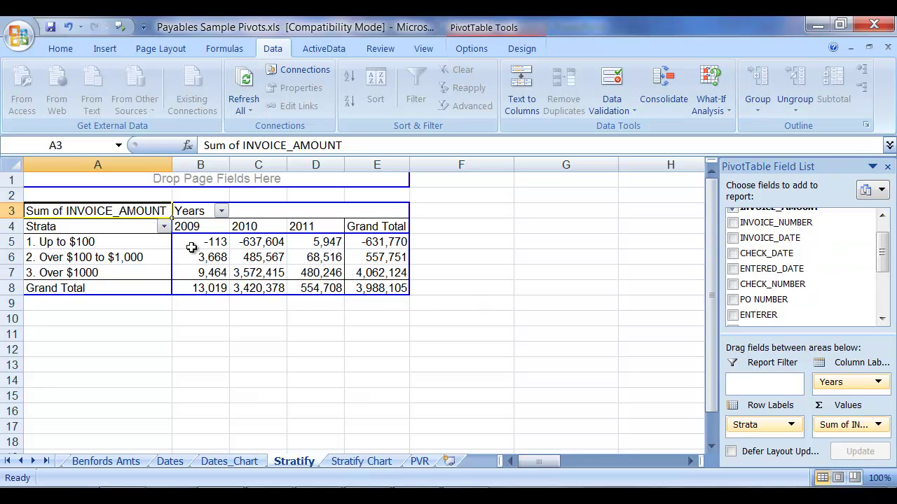
Step: View the Stratify Chart with strata stacked by 2009, 2010 and 2011, Over $1000 near 4,000,000
click(345, 462)
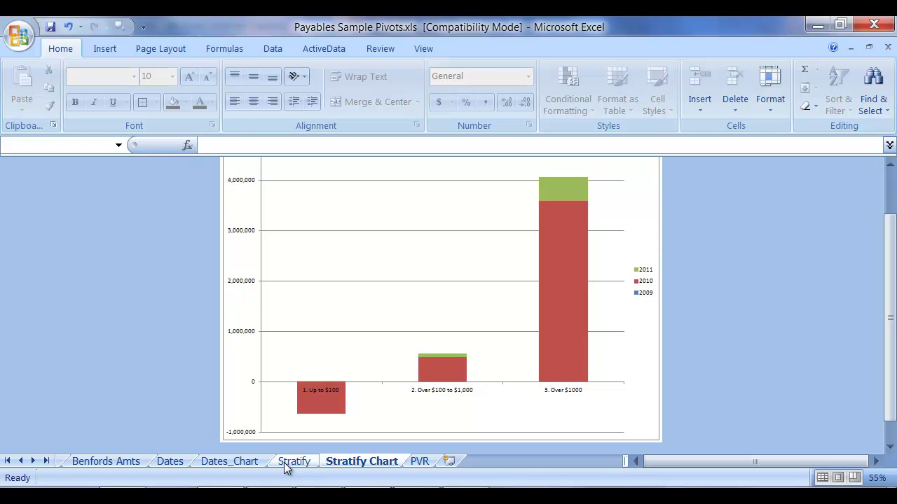
Step: Go to the PayablesData sheet and inspect the Strata VLOOKUP formula in O2
click(7, 461)
click(89, 465)
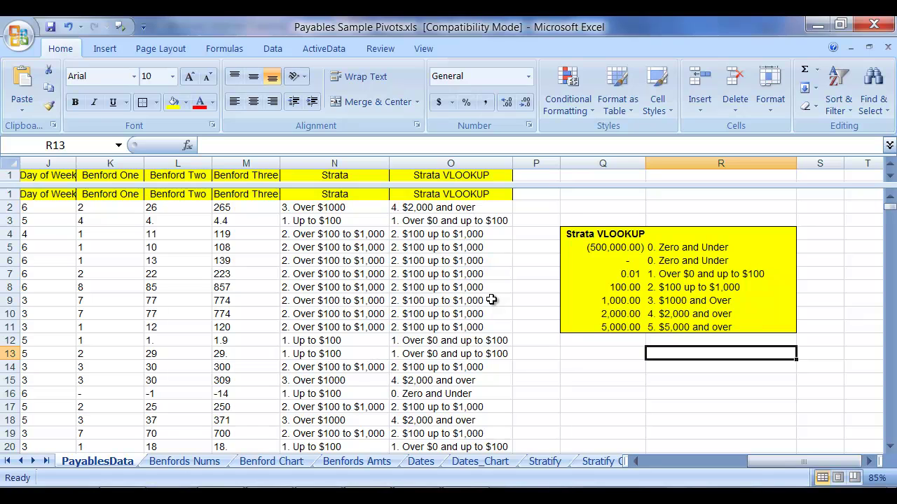
click(423, 208)
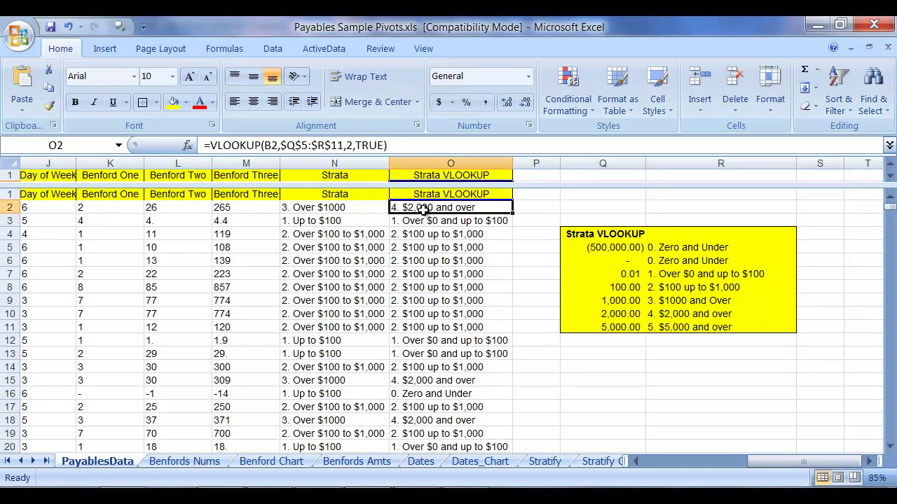
Step: Examine the six-band strata lookup table and compare against the IF formula in N2
click(541, 328)
drag(596, 238, 751, 321)
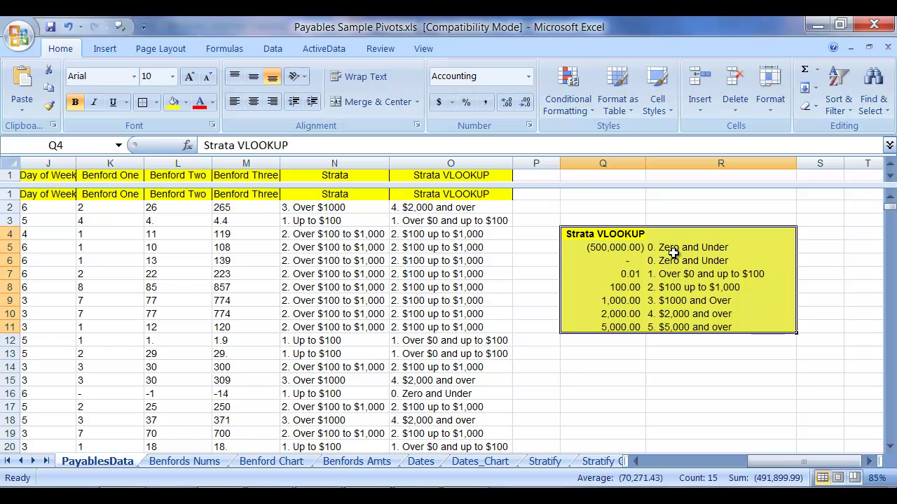
drag(633, 247, 684, 257)
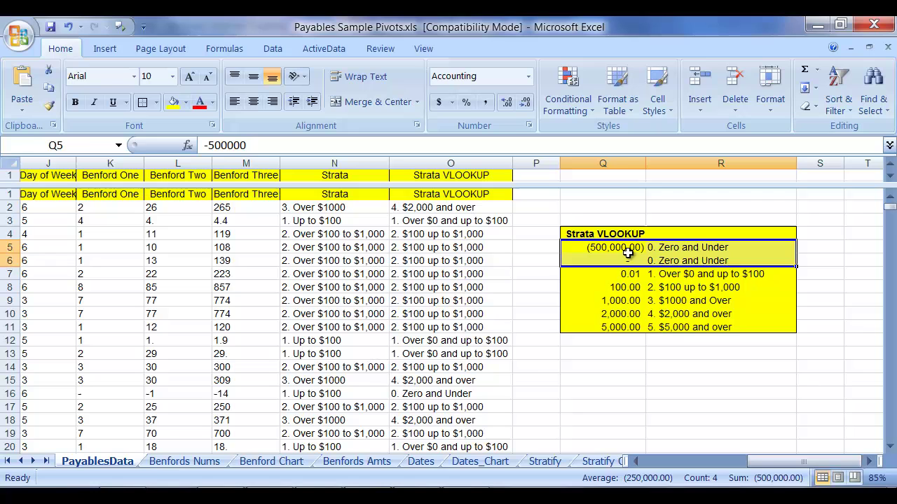
drag(628, 253, 612, 424)
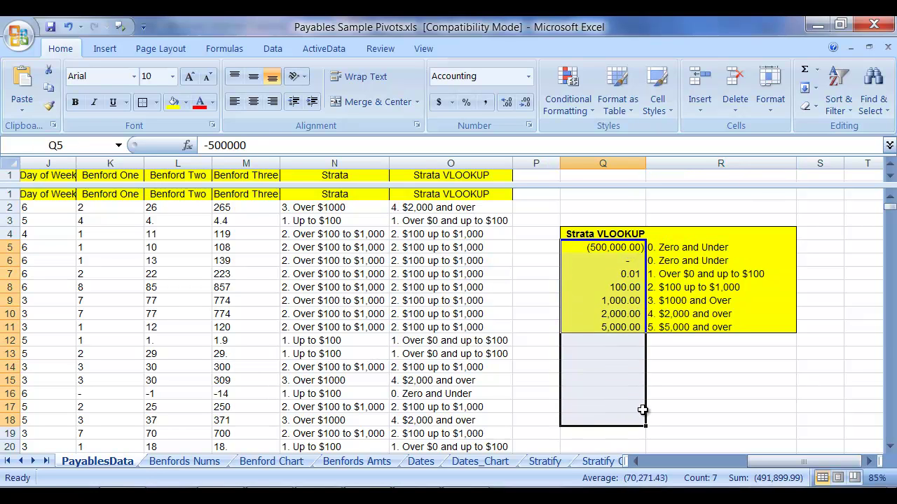
click(343, 209)
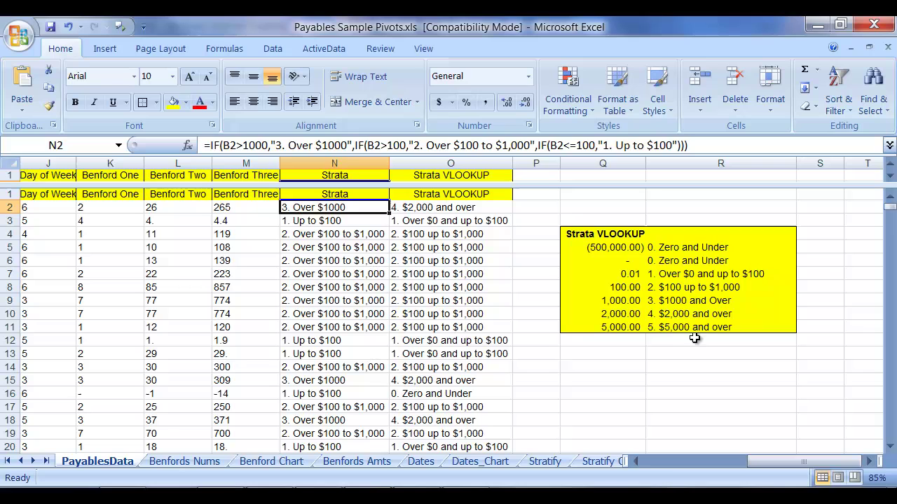
drag(627, 247, 699, 255)
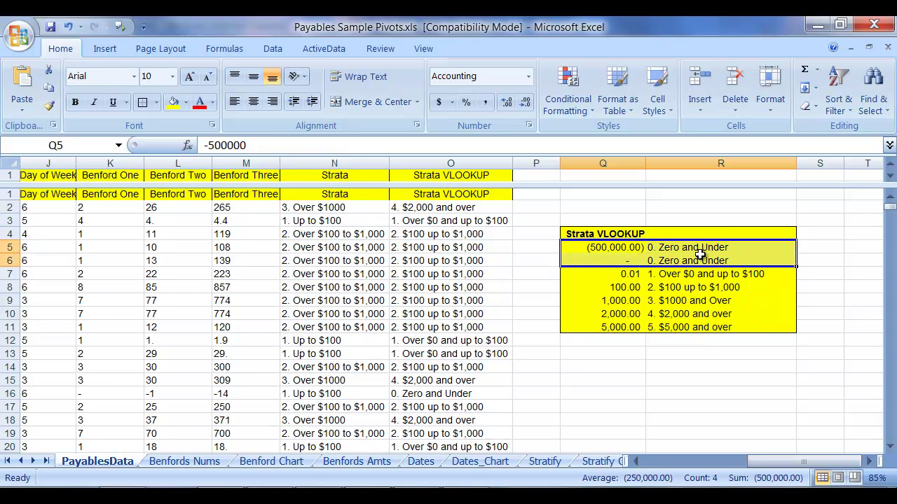
Step: Check the strata thresholds 0, 0.01, 100, 1,000, 2,000 and 5,000, then select O2's VLOOKUP
click(572, 260)
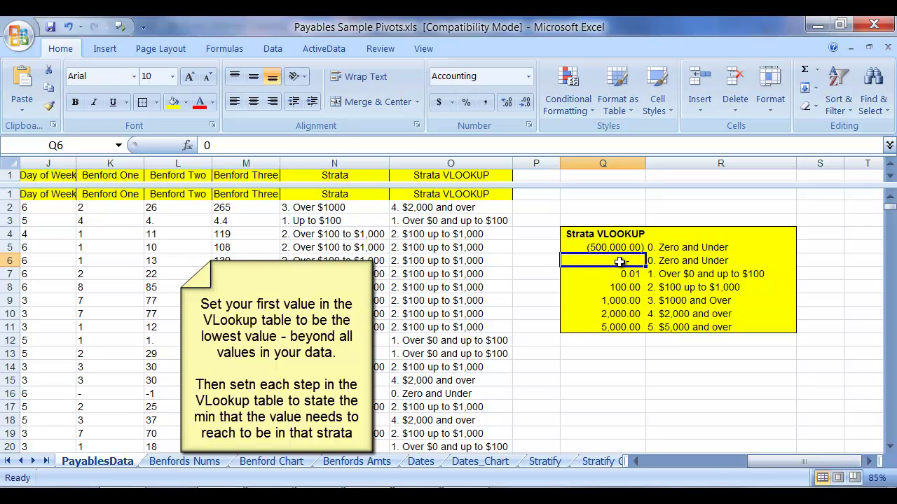
drag(620, 260, 675, 258)
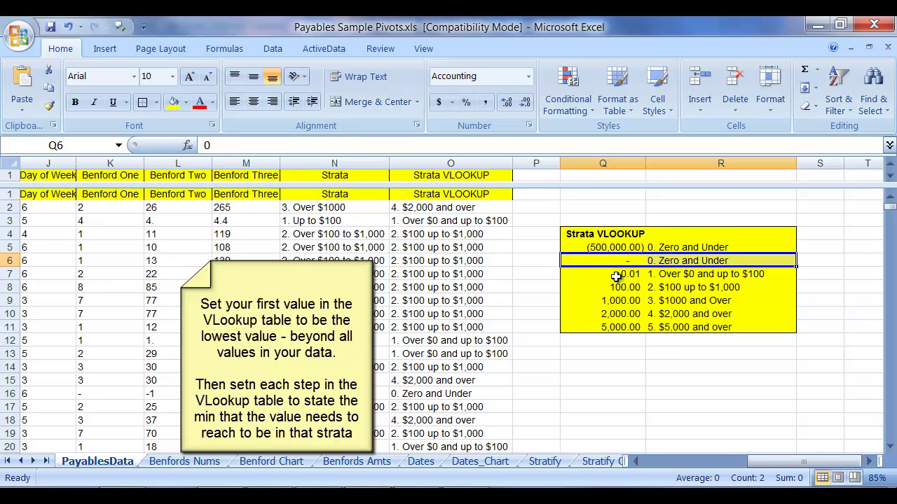
drag(613, 275, 655, 281)
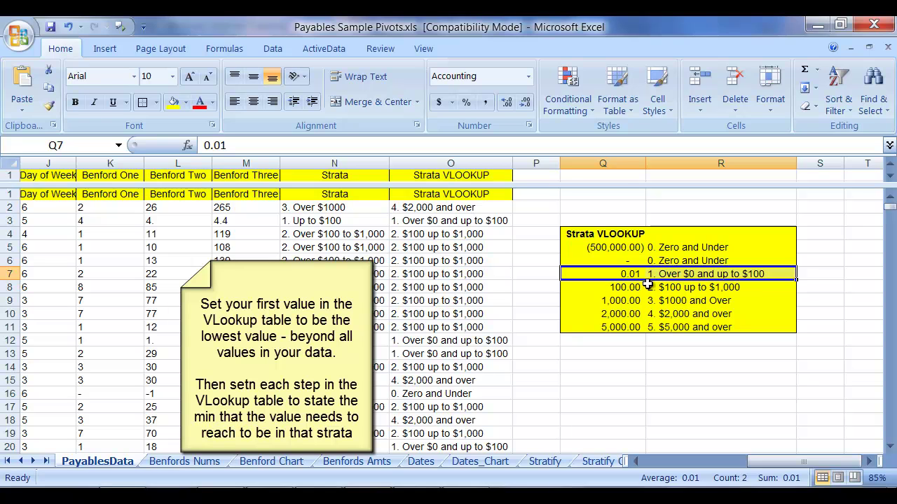
click(627, 274)
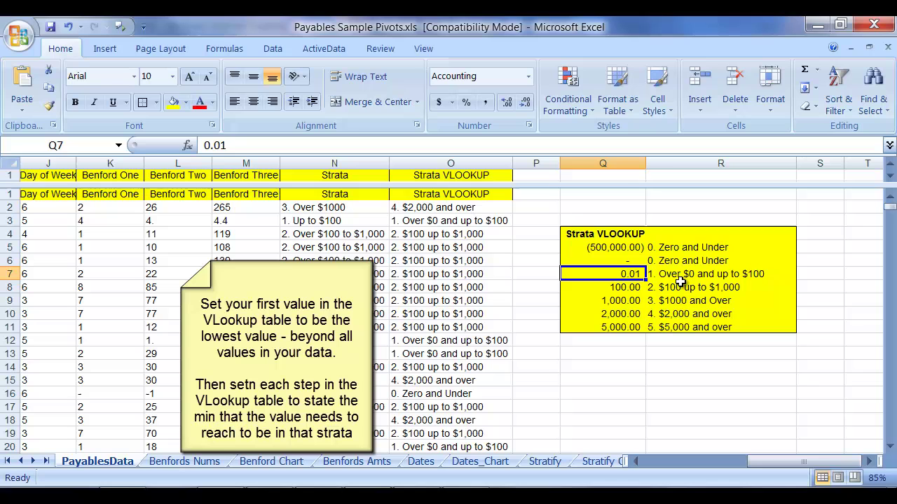
click(640, 290)
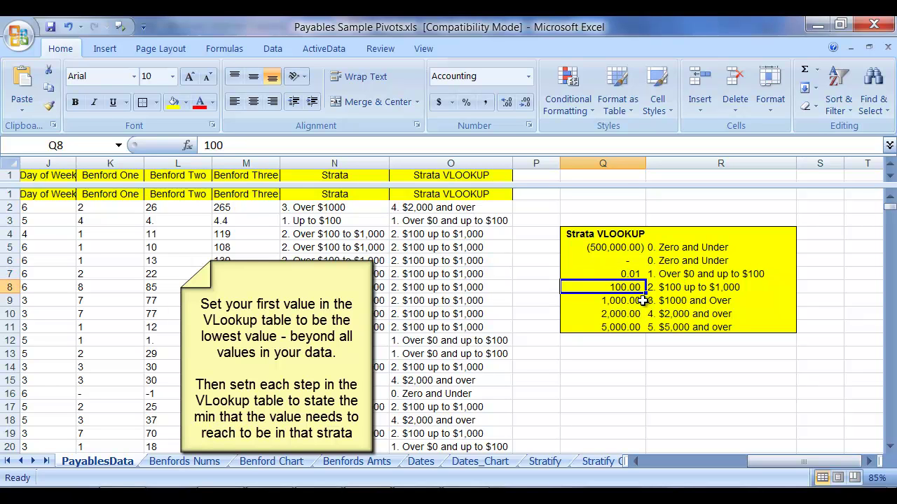
click(628, 302)
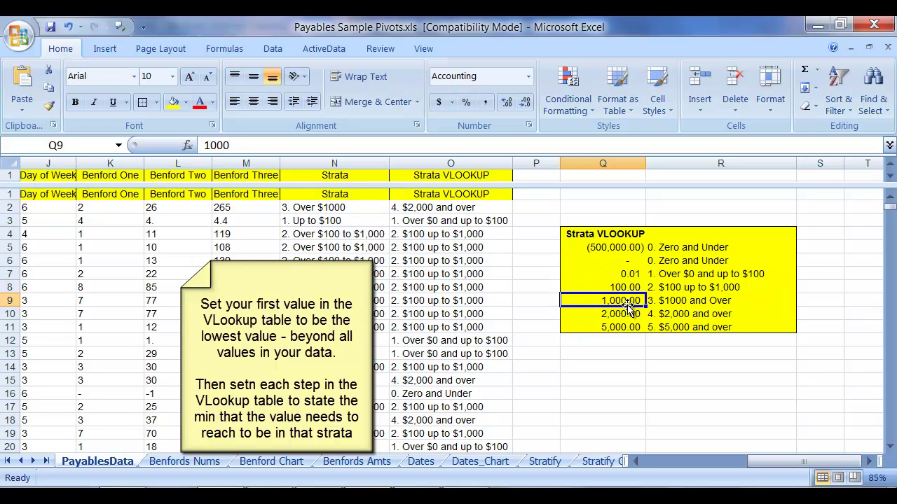
click(630, 317)
click(624, 328)
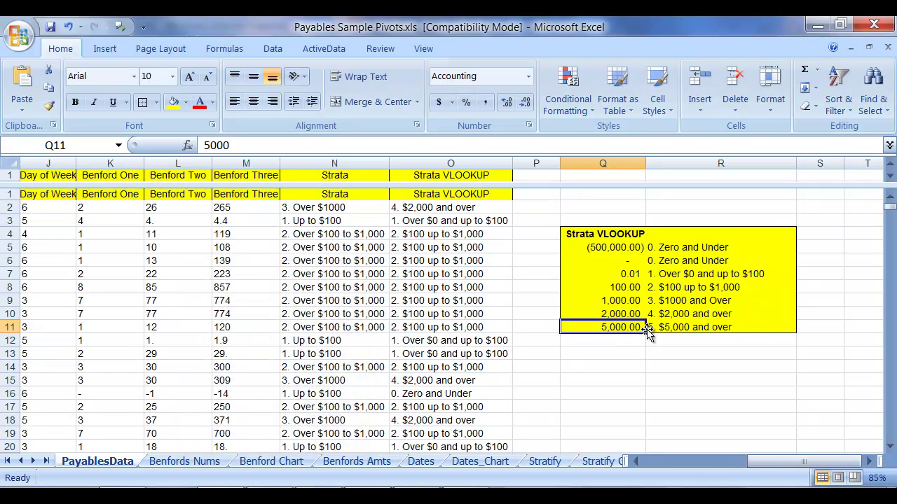
drag(638, 324, 699, 324)
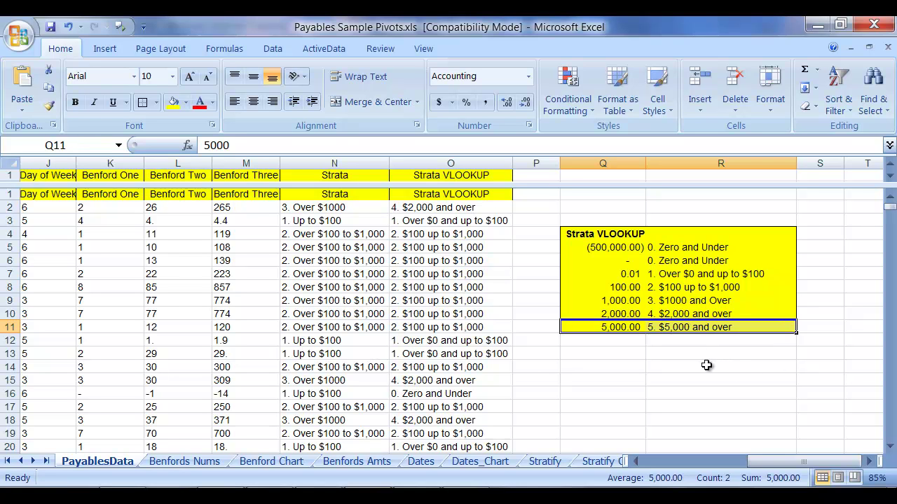
click(616, 330)
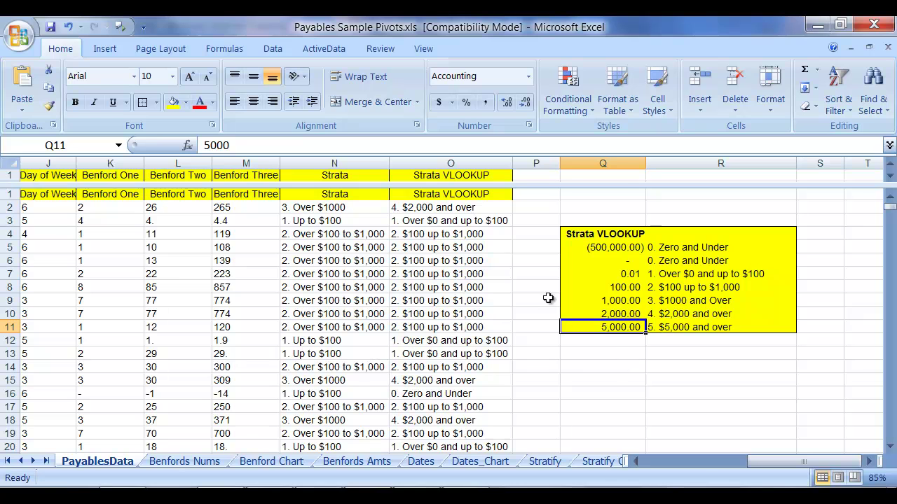
click(458, 210)
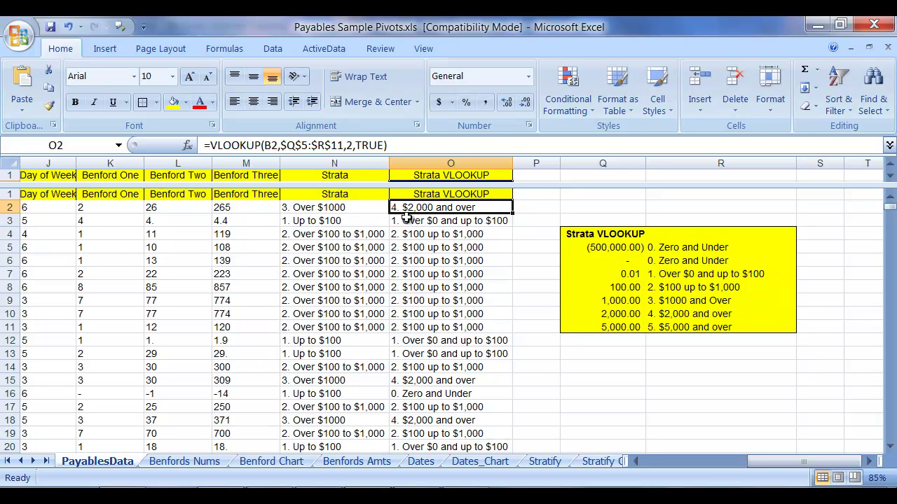
Step: Open the Function Arguments for O2's VLOOKUP and reposition the dialog
click(188, 149)
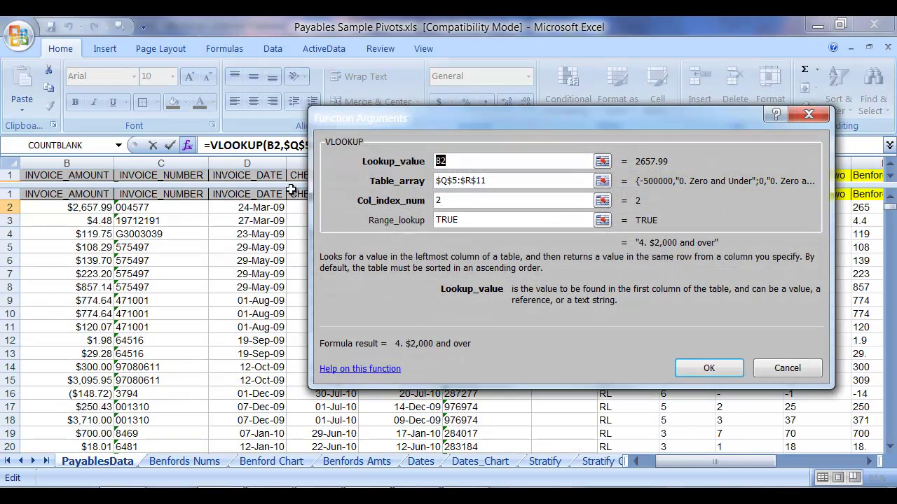
drag(518, 137, 261, 117)
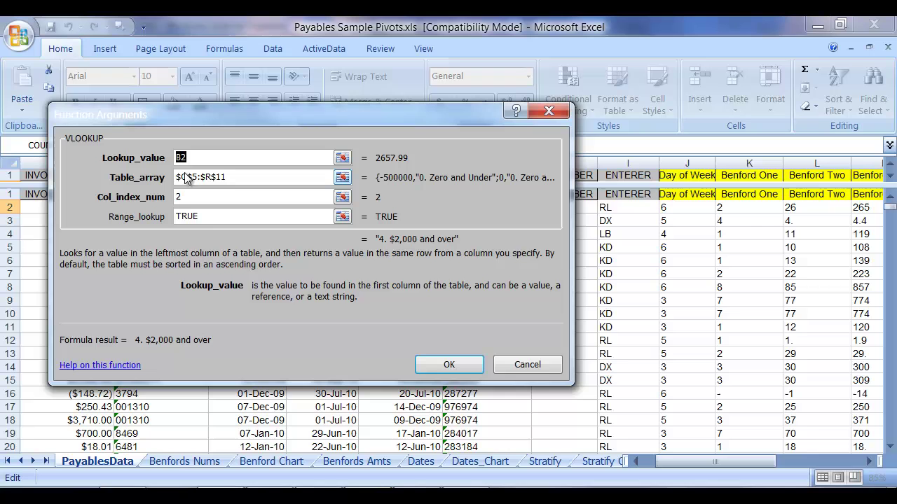
drag(184, 124, 416, 145)
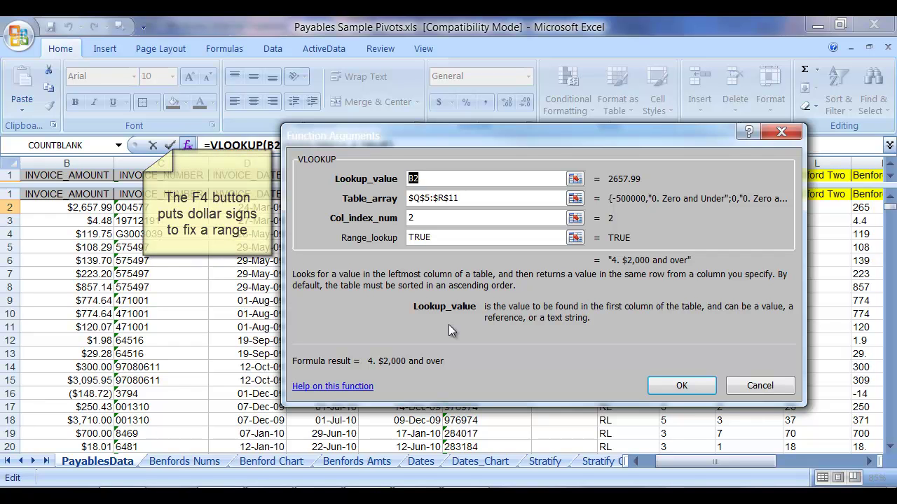
Step: Reselect the table array as absolute $Q$4:$R$11, keeping Range_lookup TRUE
click(575, 199)
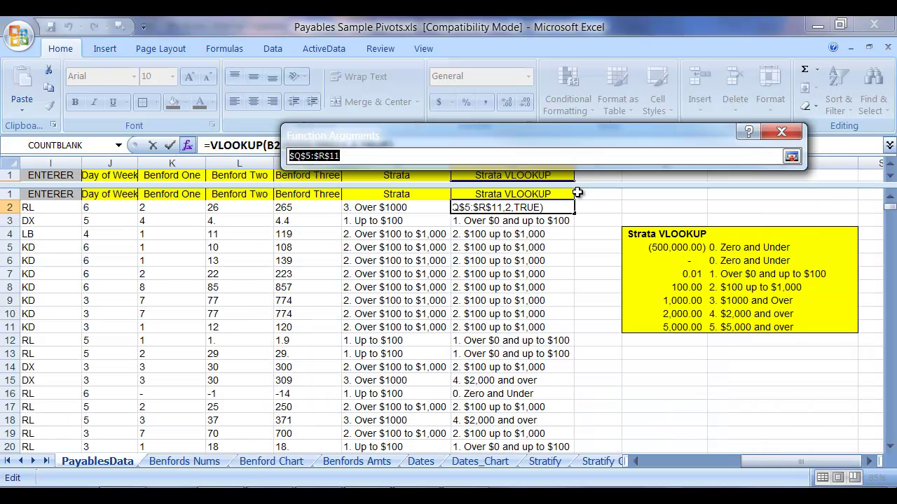
click(649, 234)
drag(650, 234, 745, 326)
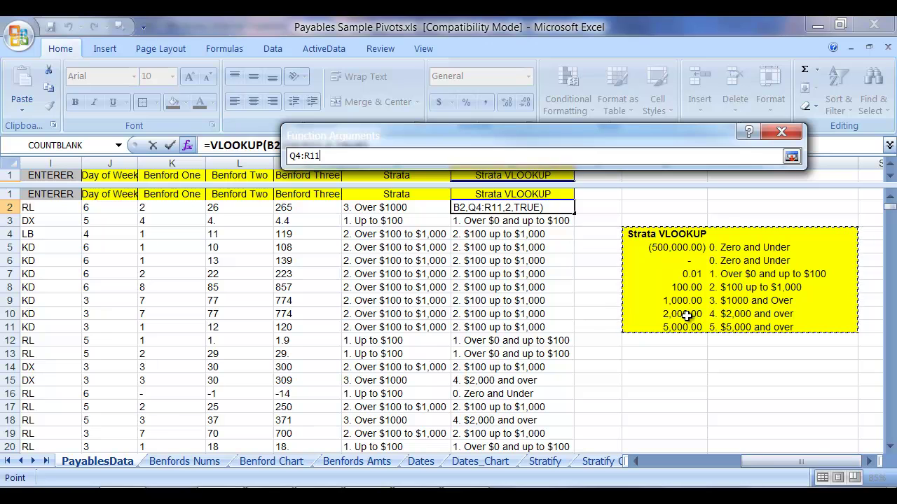
key(F4)
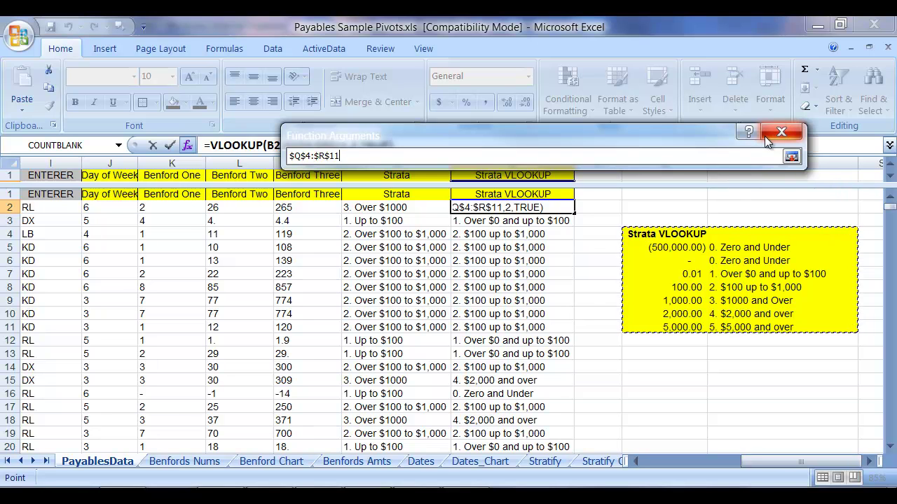
click(785, 132)
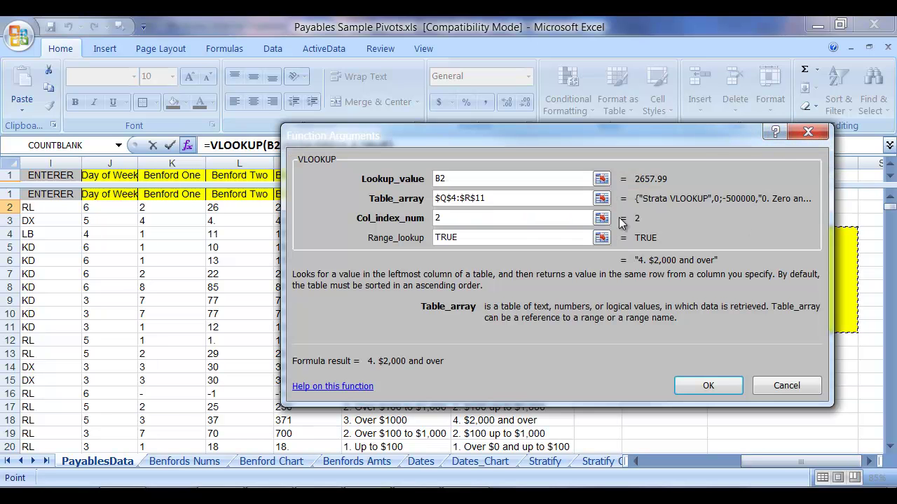
drag(546, 137, 318, 131)
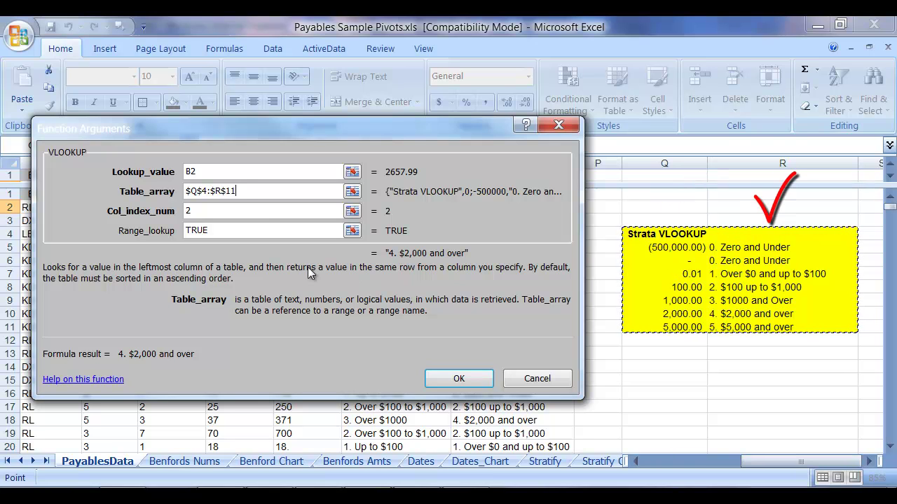
click(214, 237)
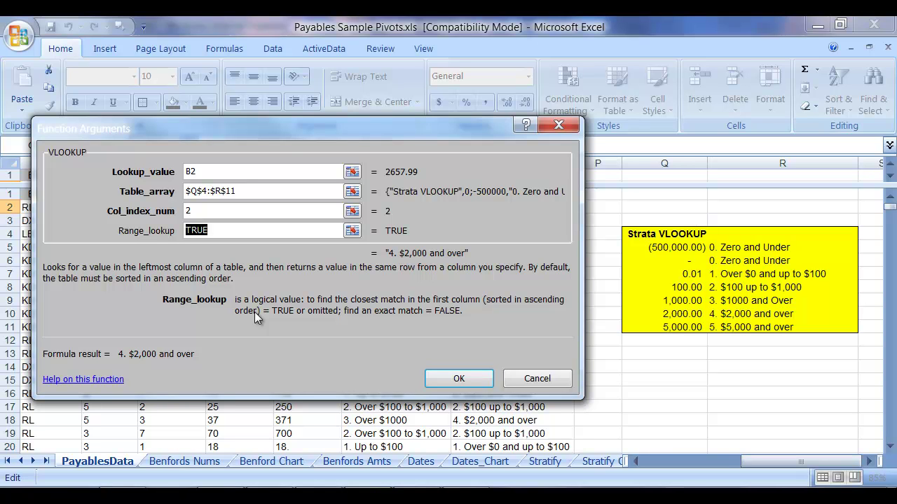
Step: Commit O2's VLOOKUP with range $Q$4:$R$11 and compare it with O11
click(458, 379)
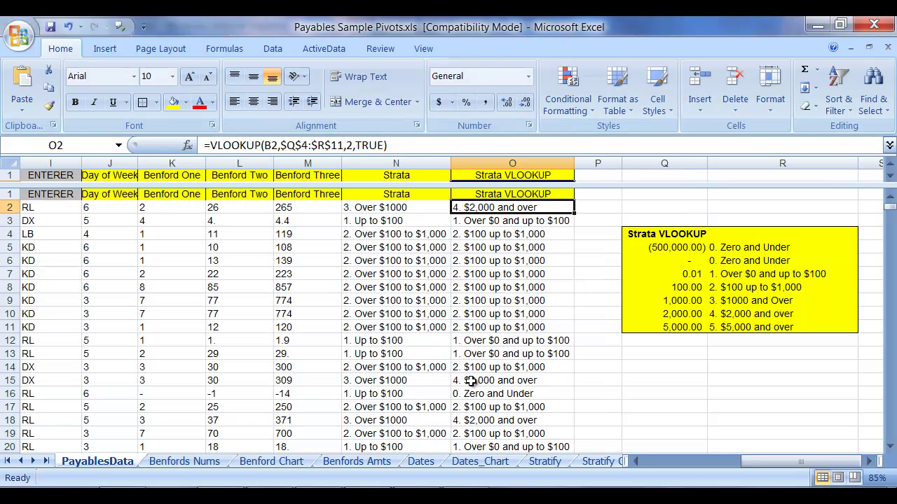
click(514, 329)
click(503, 206)
Step: Spot-check VLOOKUP formulas further down column O, then show the Stratify Chart sheet
mouse_move(889, 210)
mouse_down()
mouse_move(890, 433)
mouse_move(890, 203)
mouse_up()
click(526, 422)
click(484, 301)
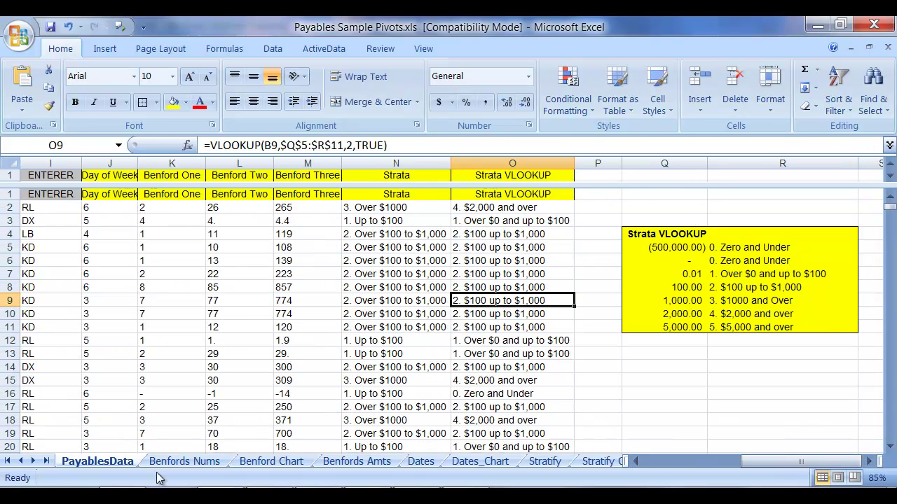
click(33, 461)
click(34, 461)
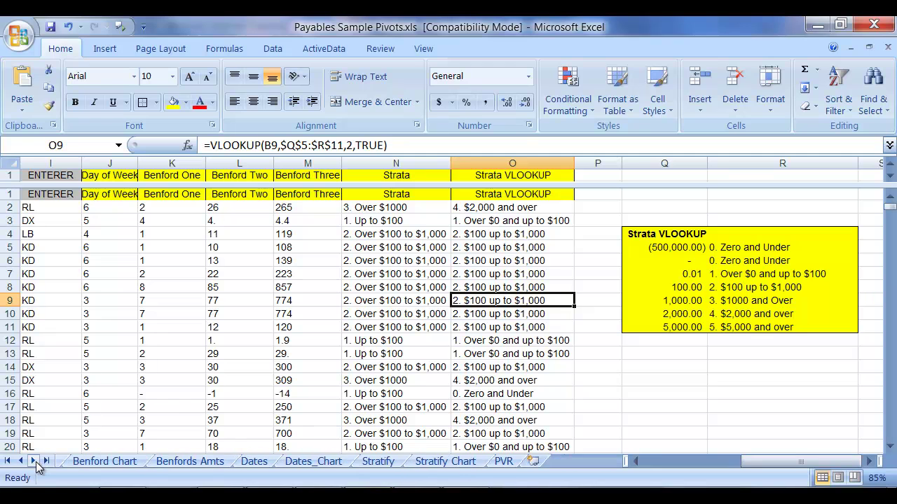
click(448, 462)
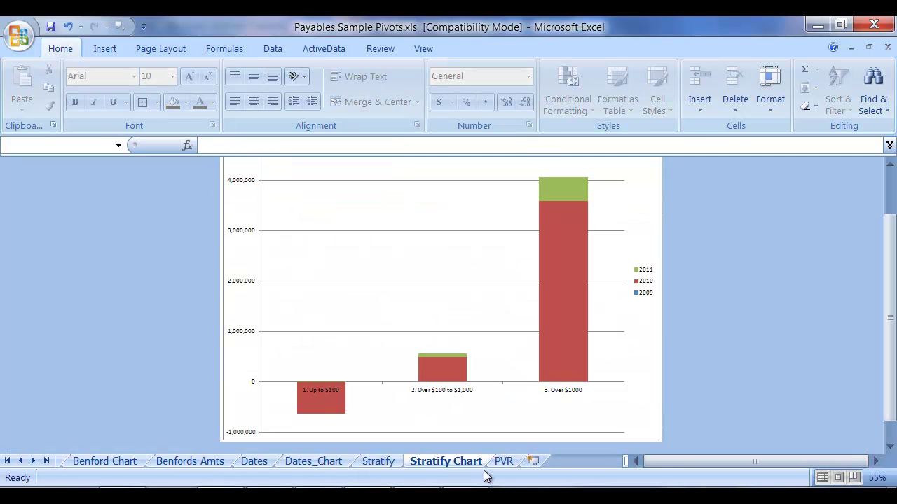
Step: Swap the old Strata row field for Strata VLOOKUP, then view the stacked chart by year
click(377, 463)
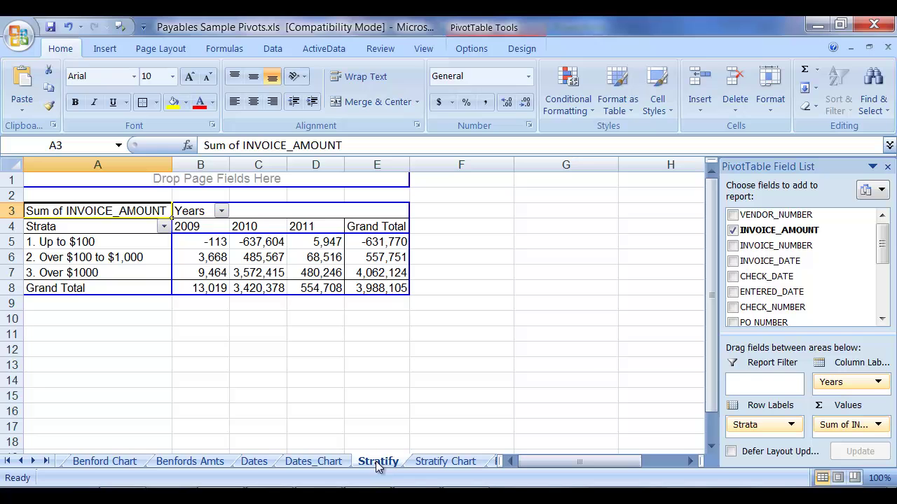
drag(882, 259, 882, 304)
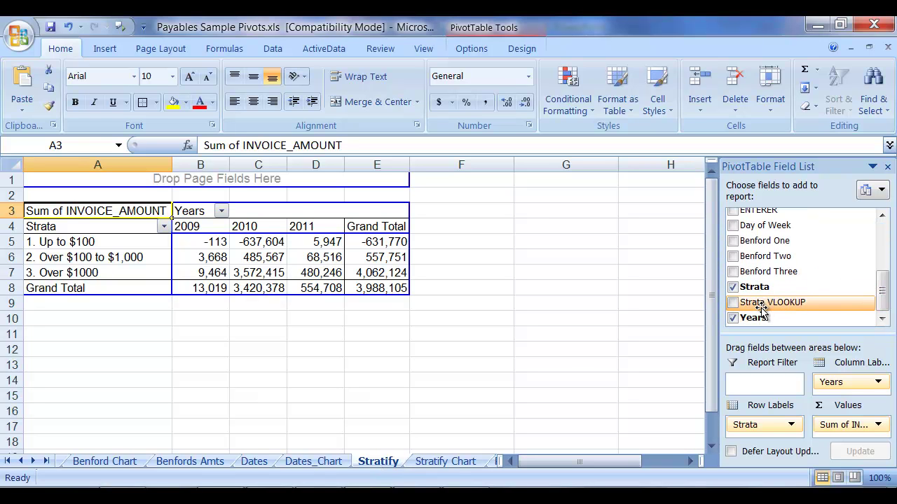
click(733, 303)
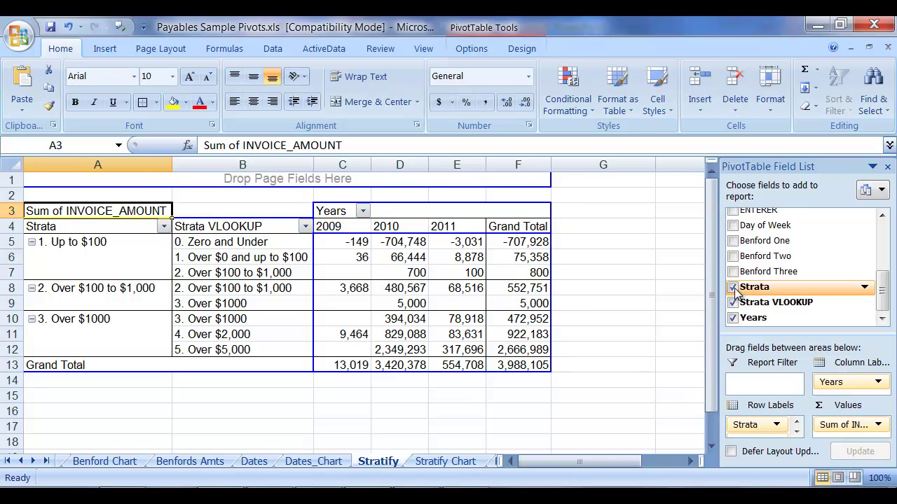
click(732, 287)
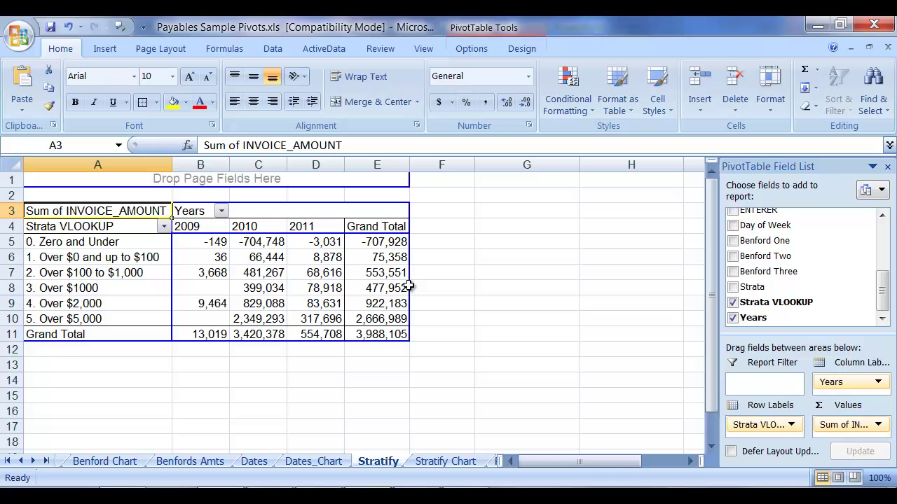
click(441, 462)
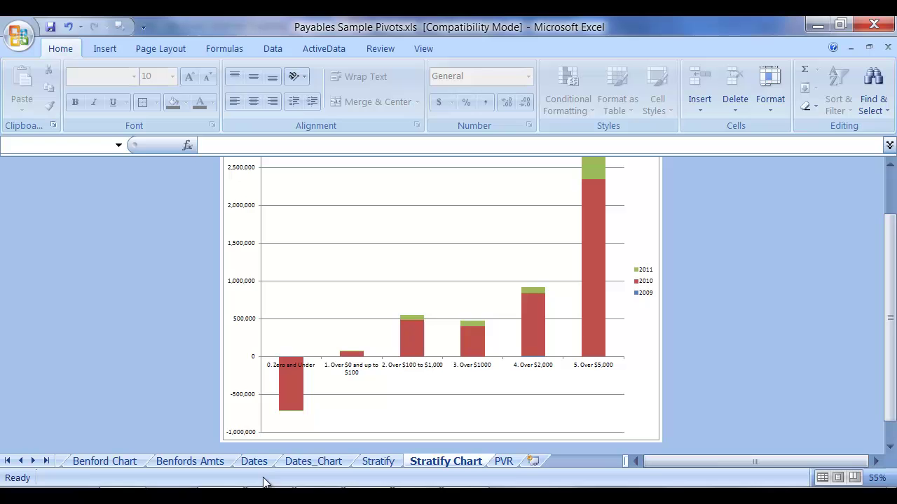
Step: Drill into the 2010 Over $5,000 total to list its invoices on Sheet4
click(379, 462)
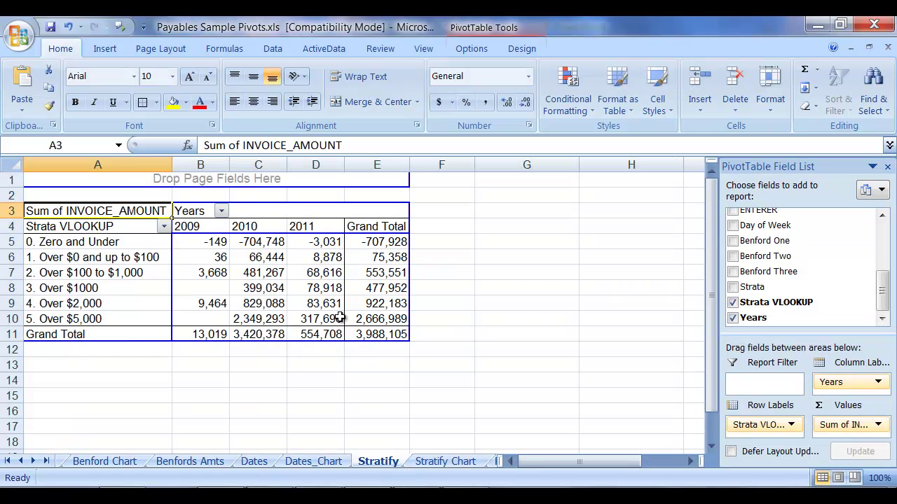
mouse_move(258, 319)
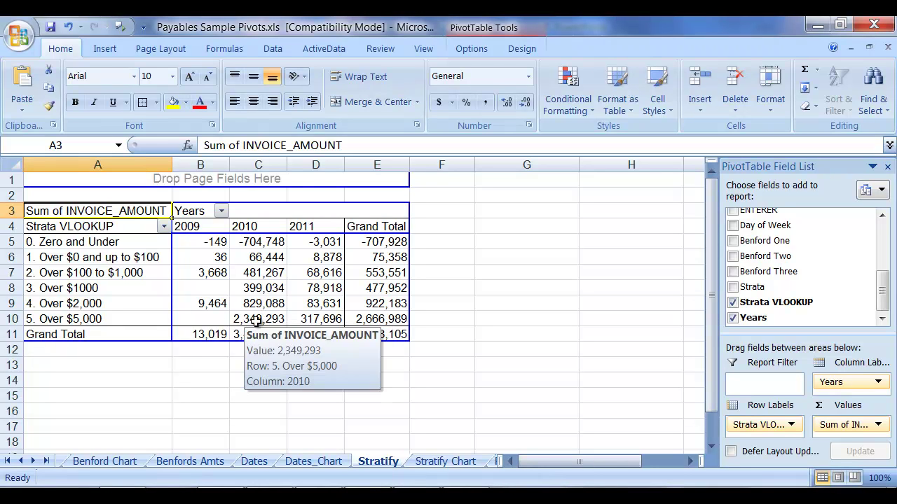
click(258, 319)
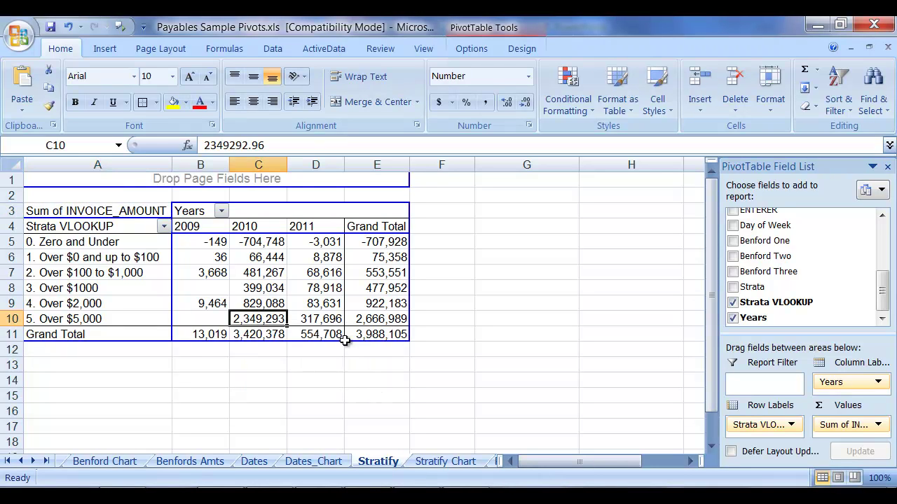
double_click(259, 319)
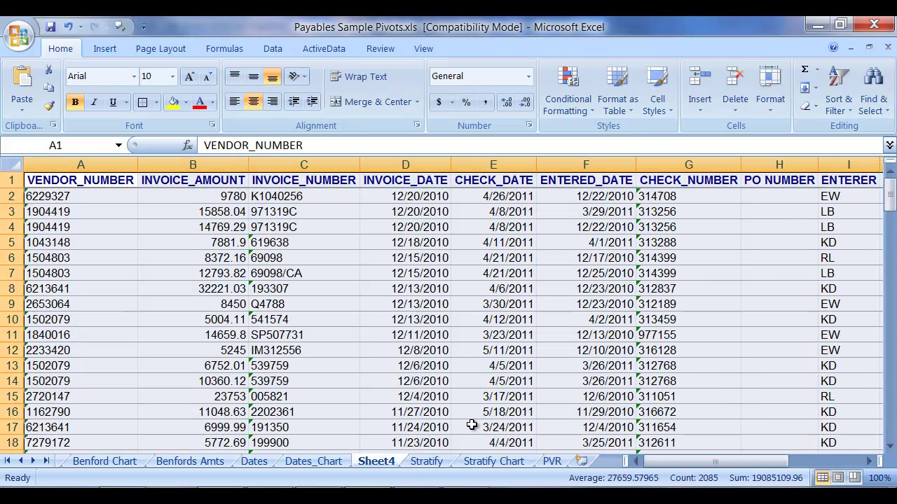
Step: Format invoice amount column B as Accounting ($) and return to the Stratify pivot
drag(890, 199, 893, 257)
drag(212, 179, 208, 167)
click(206, 160)
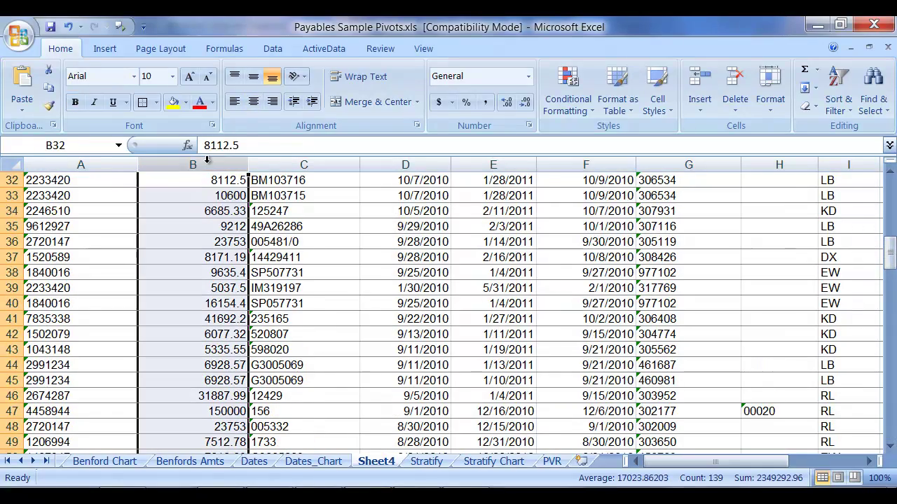
click(439, 101)
scroll(243, 368, down, 2)
scroll(242, 367, down, 3)
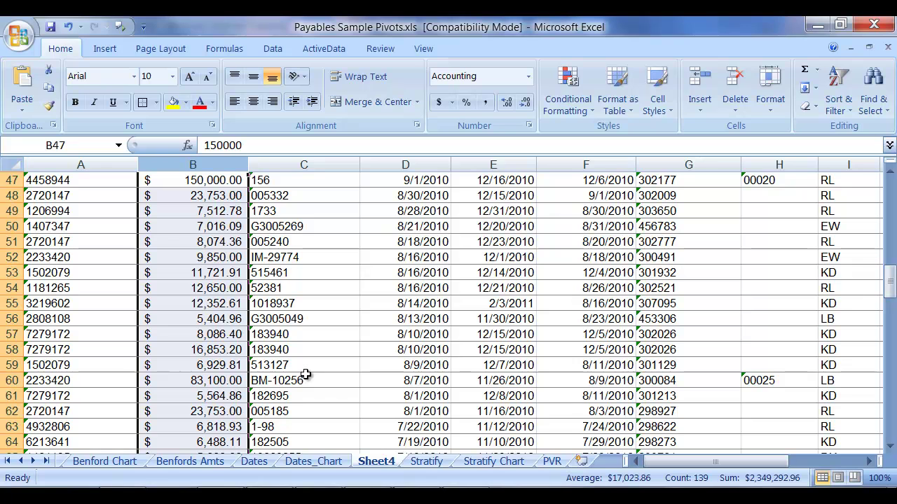
click(424, 461)
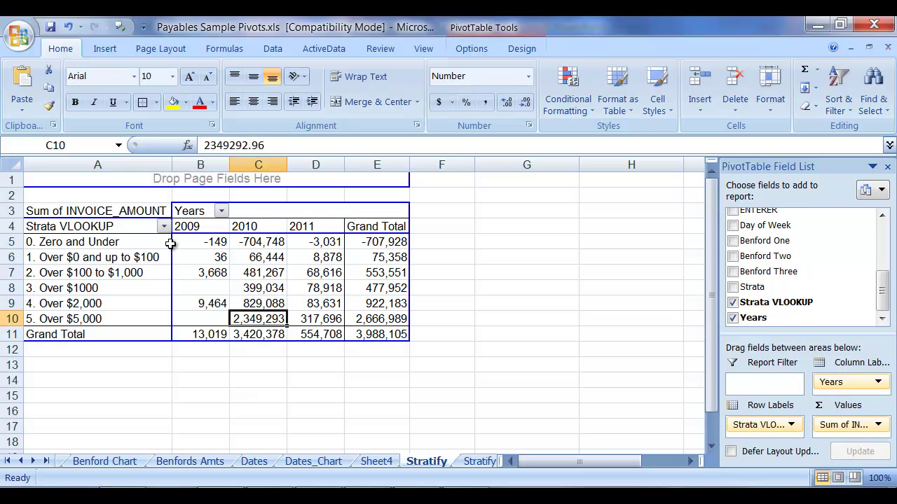
Step: Remove Years and put ENTERER across the pivot columns (DX, EW, KD, LB, RL)
click(733, 318)
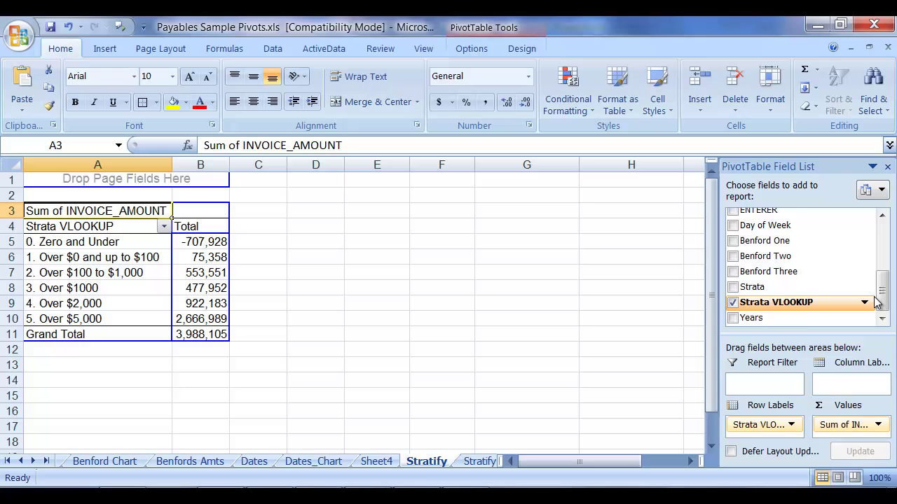
drag(883, 294, 888, 257)
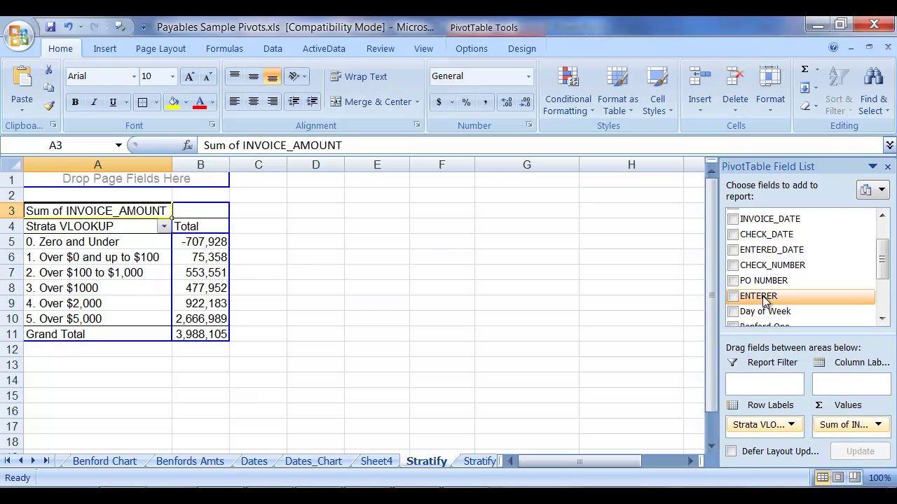
drag(758, 296, 840, 384)
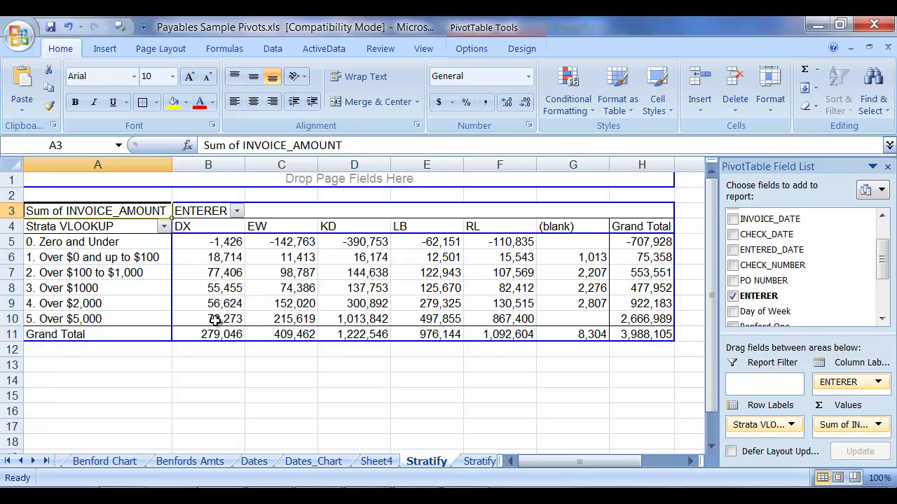
mouse_move(209, 326)
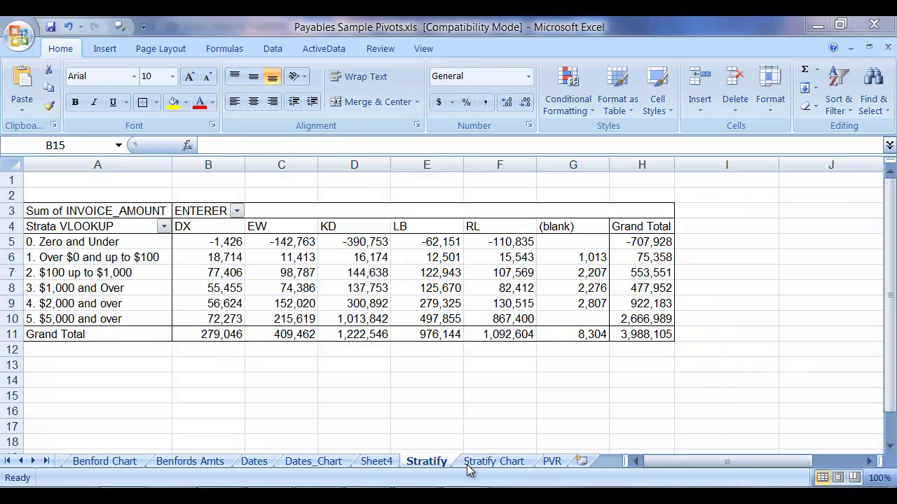
click(471, 466)
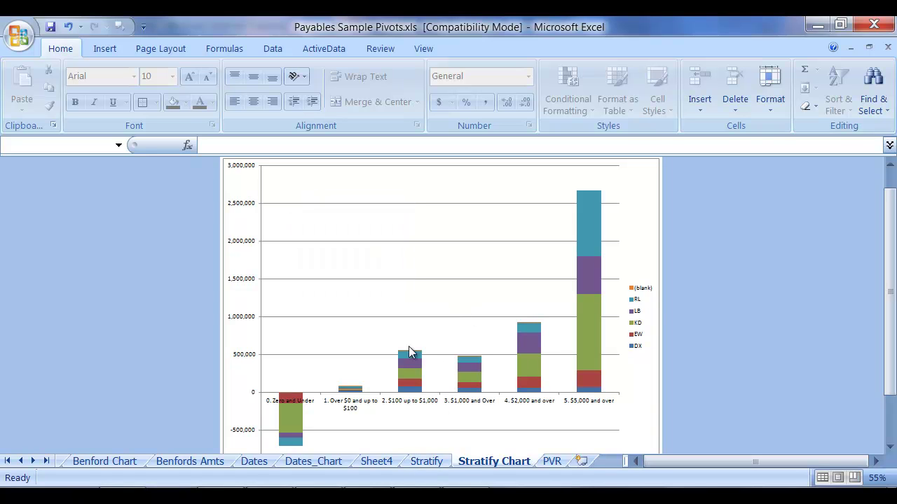
click(424, 461)
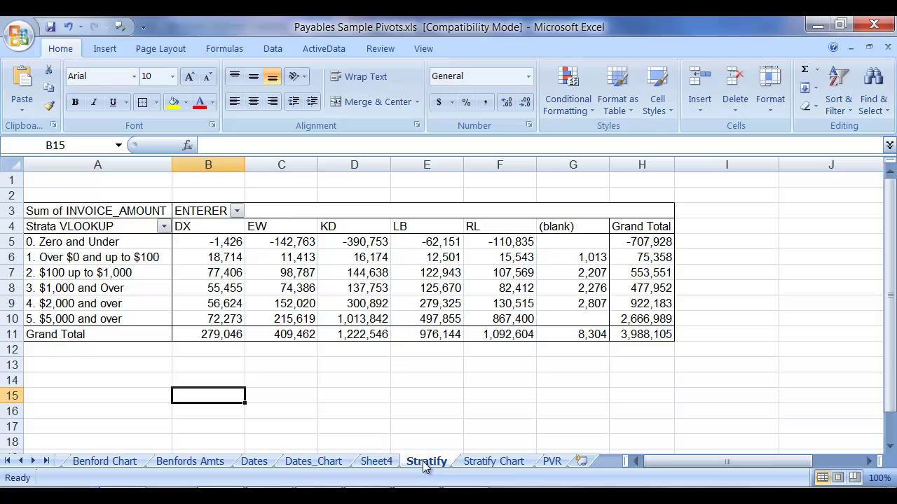
Step: Filter the strata to only 0. Zero and Under and view its chart
click(164, 227)
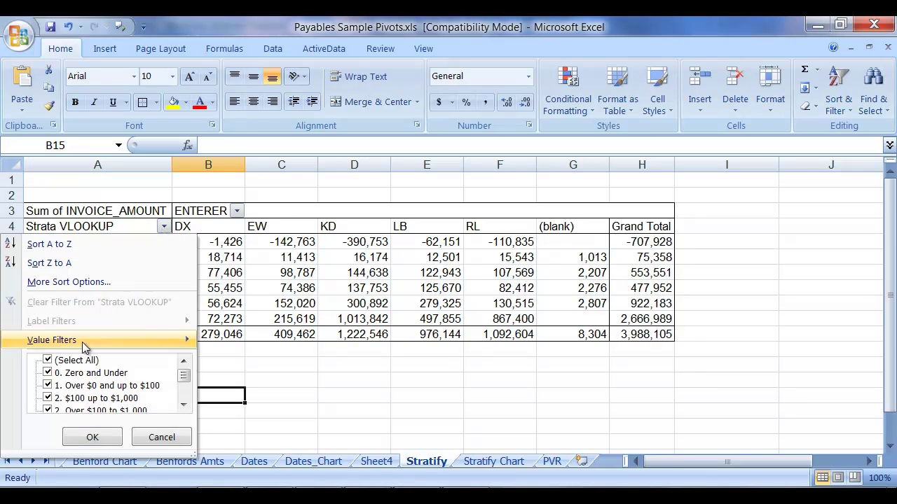
click(48, 360)
click(48, 373)
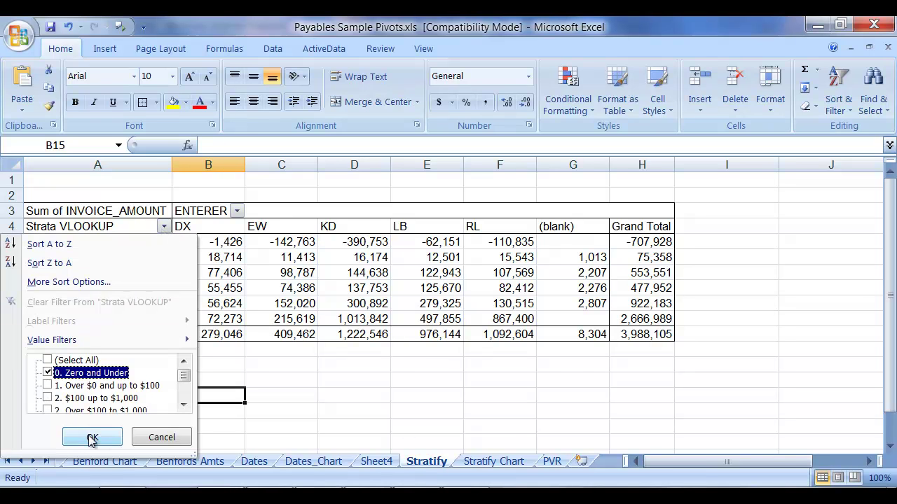
click(92, 437)
click(496, 461)
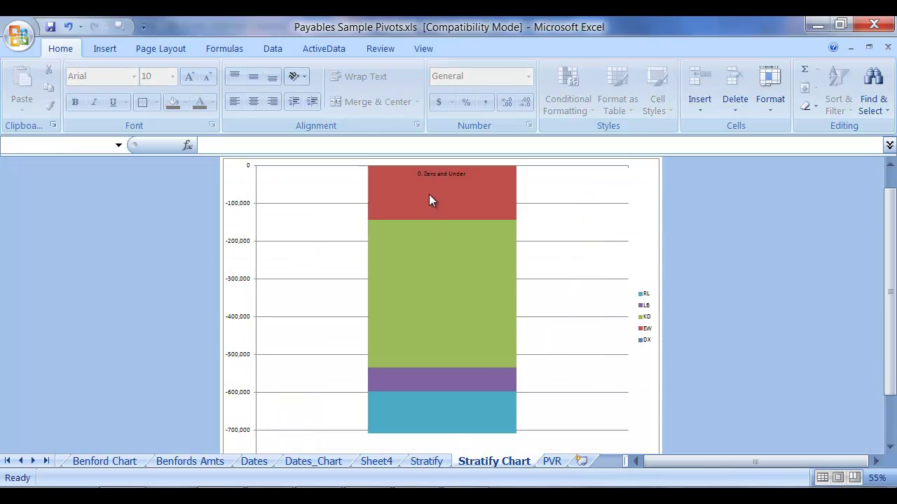
Step: Refilter to only 1. Over $0 and up to $100, review its chart, and return
click(426, 462)
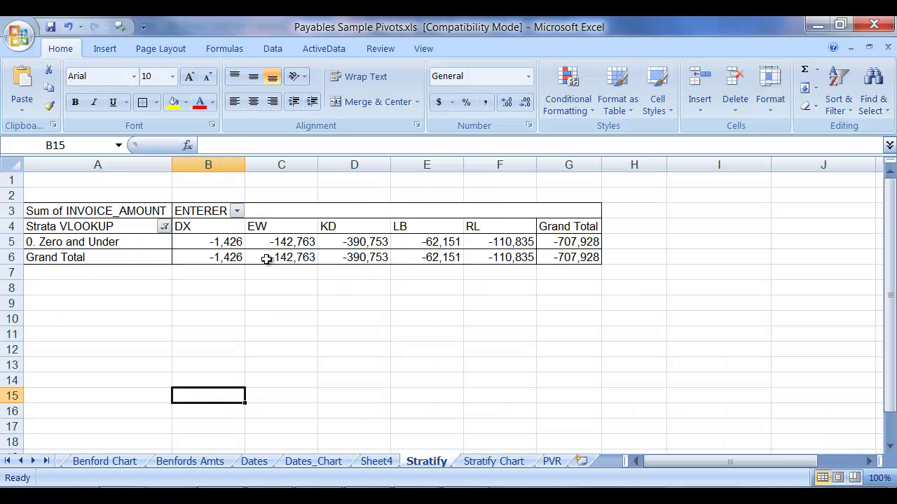
click(164, 226)
click(48, 373)
click(48, 386)
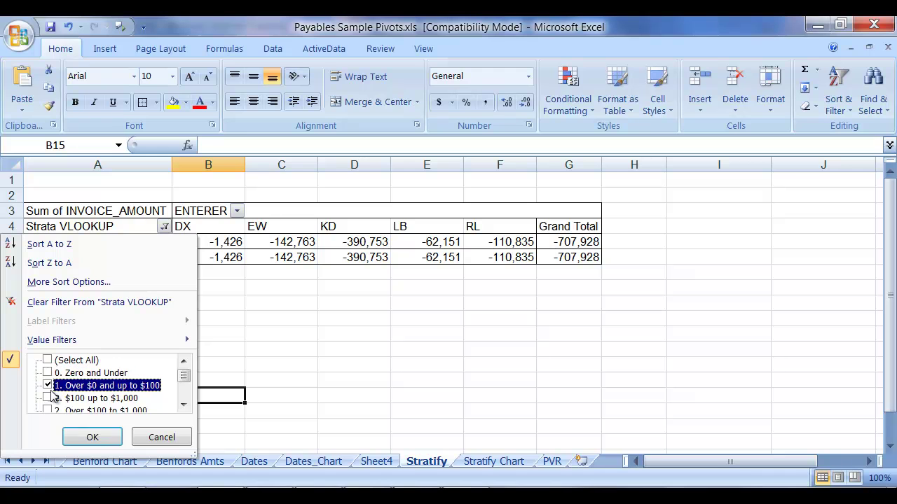
click(90, 437)
click(493, 463)
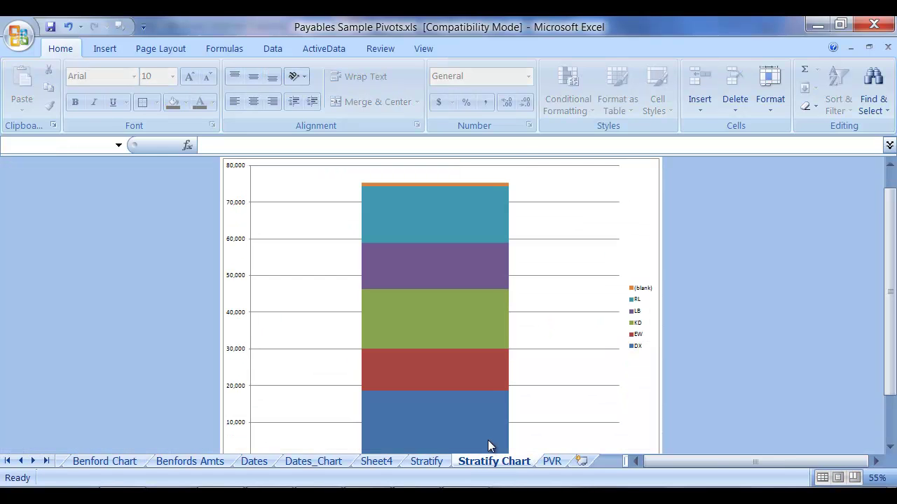
scroll(481, 302, up, 2)
scroll(498, 290, down, 2)
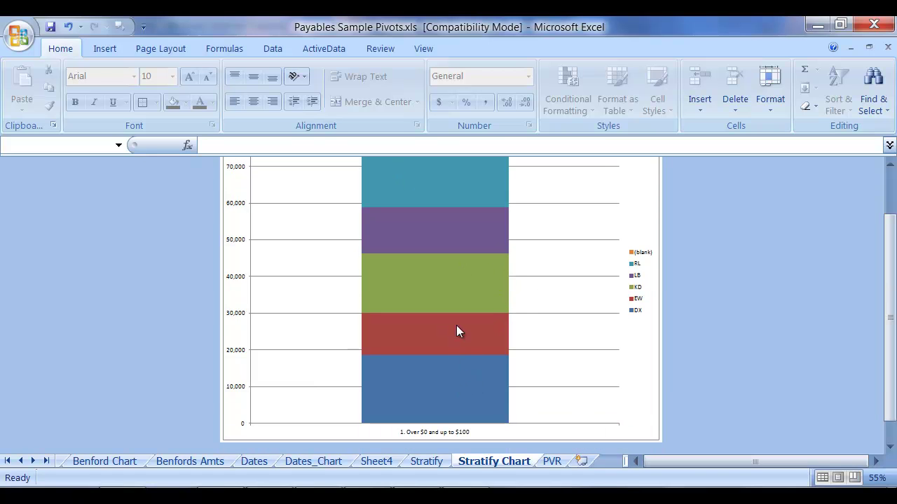
scroll(461, 259, up, 2)
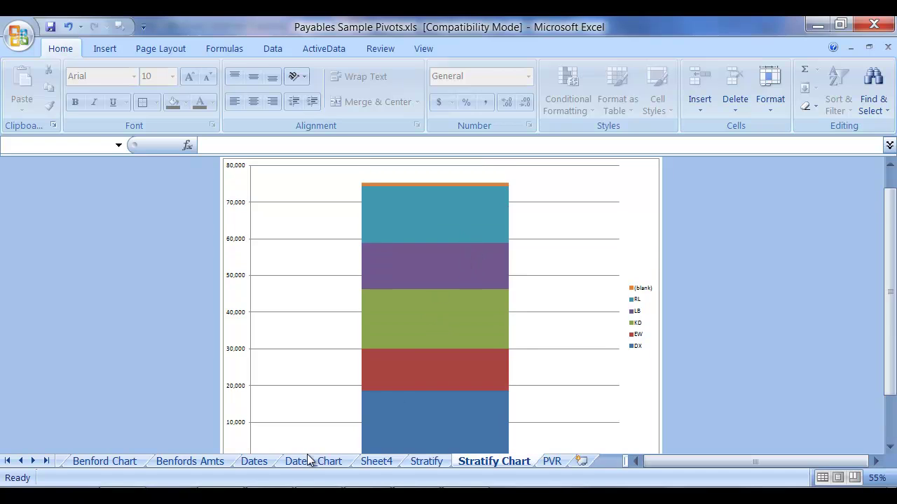
click(429, 463)
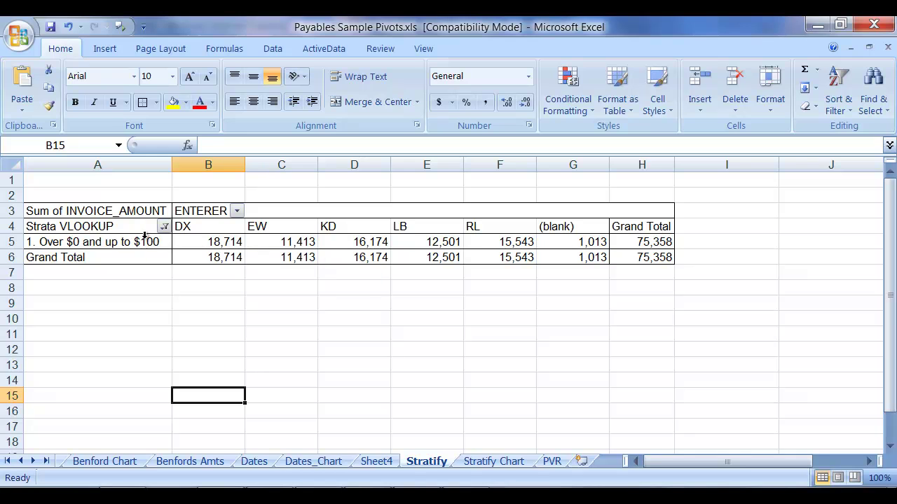
click(164, 227)
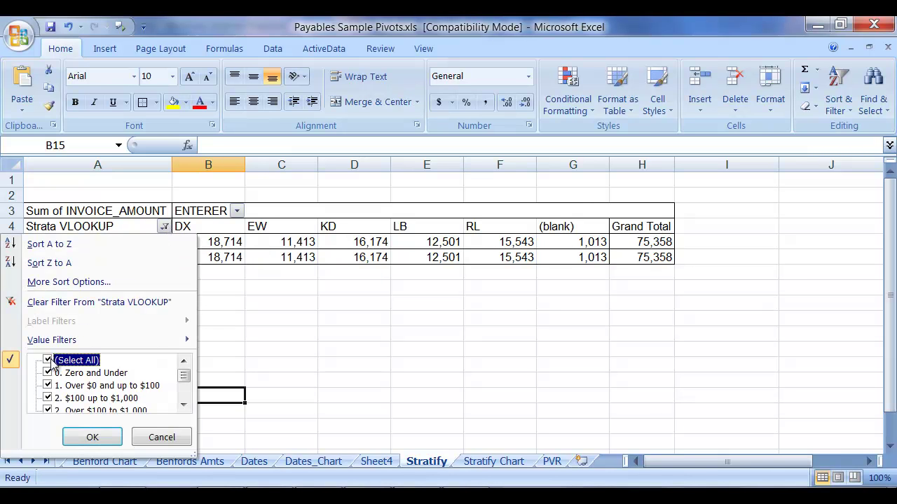
click(92, 437)
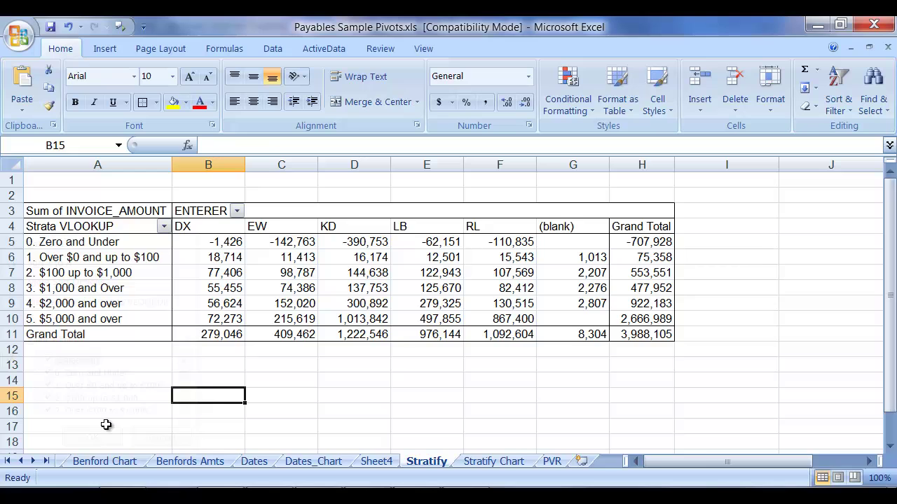
click(123, 261)
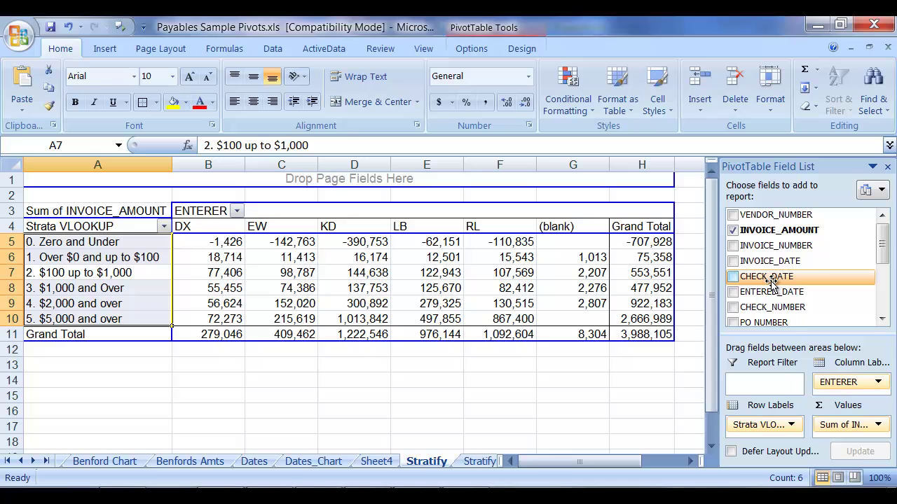
drag(881, 256, 887, 319)
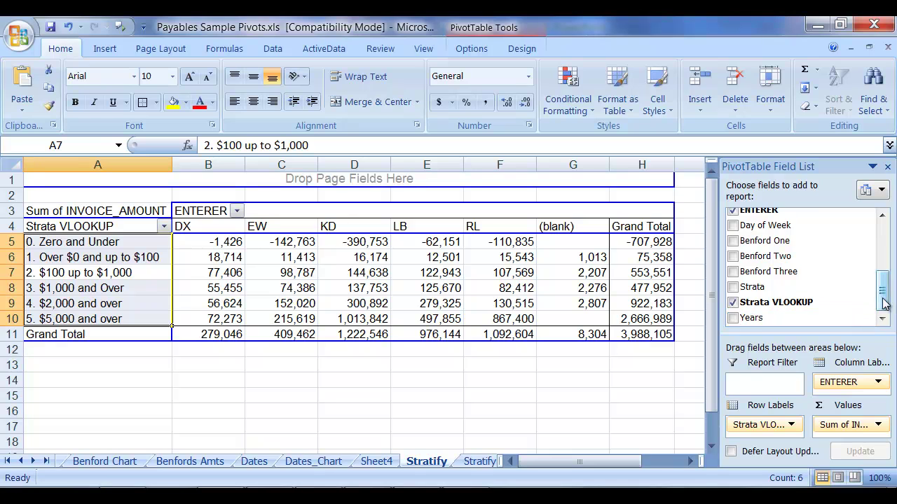
drag(882, 304, 881, 242)
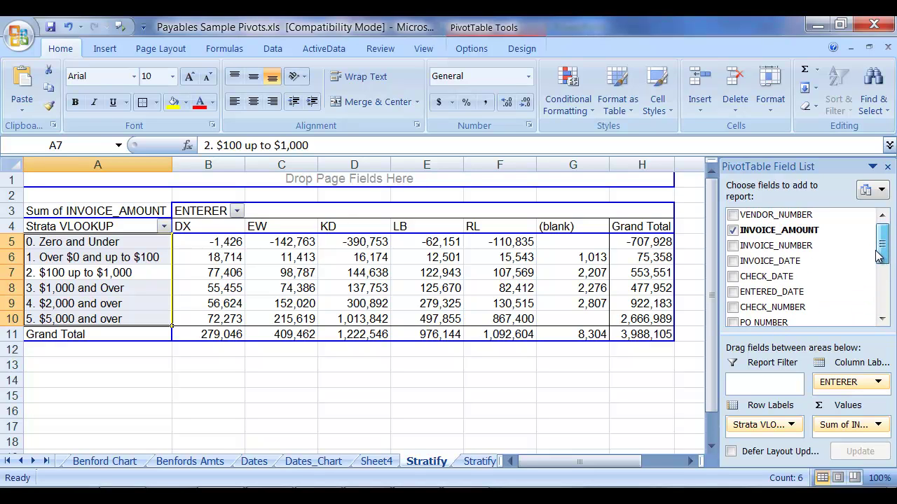
Step: Add INVOICE_DATE as a row field grouped by Quarters only, not Months or Years
click(733, 262)
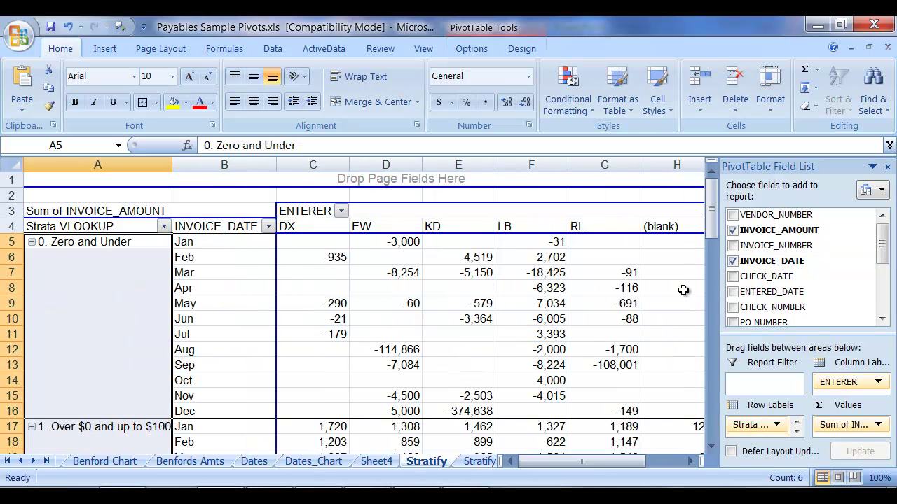
right_click(230, 229)
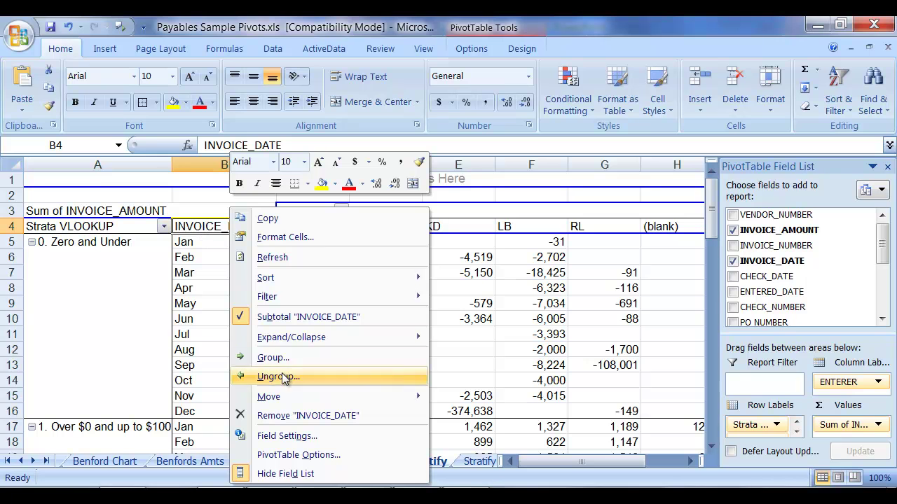
click(281, 362)
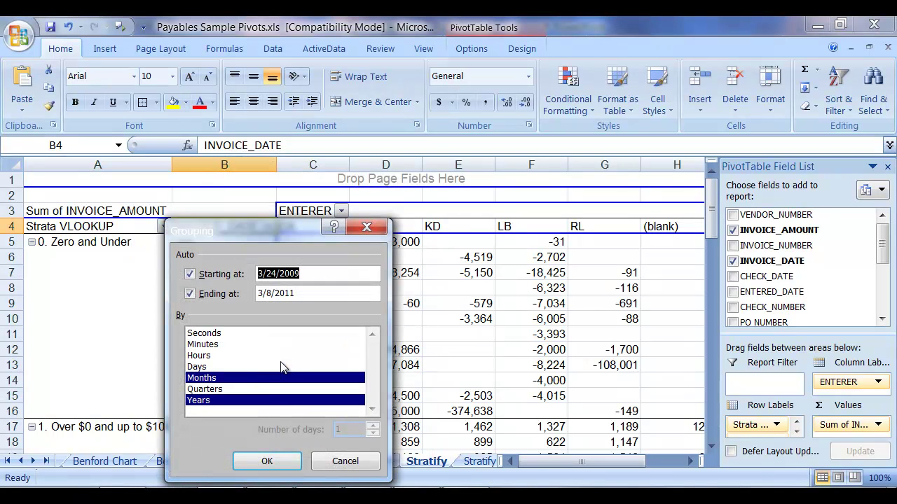
click(212, 379)
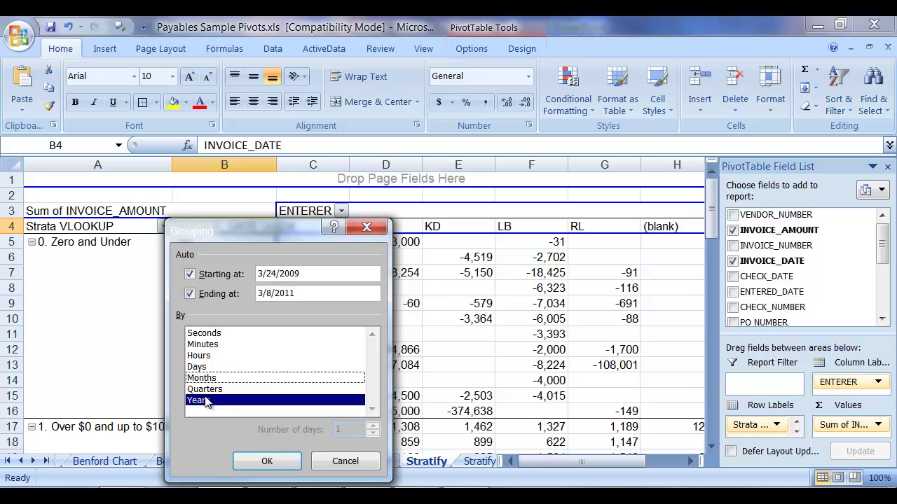
click(212, 402)
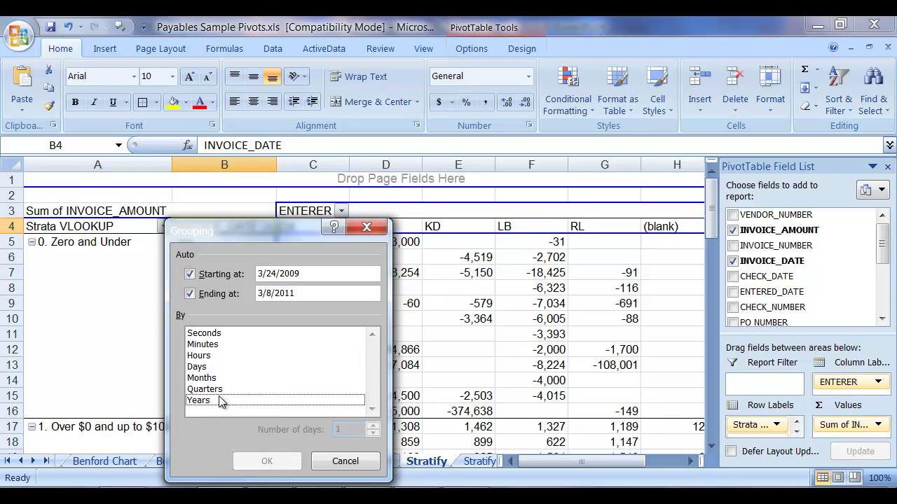
click(210, 390)
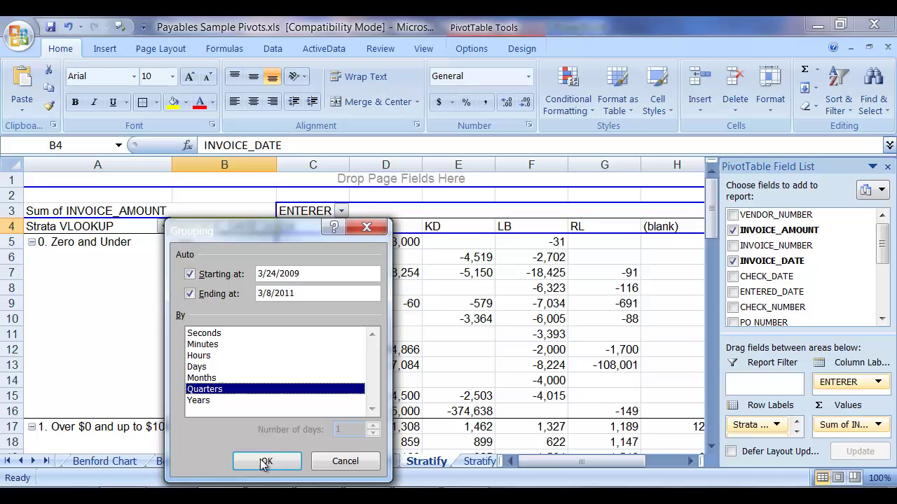
click(267, 463)
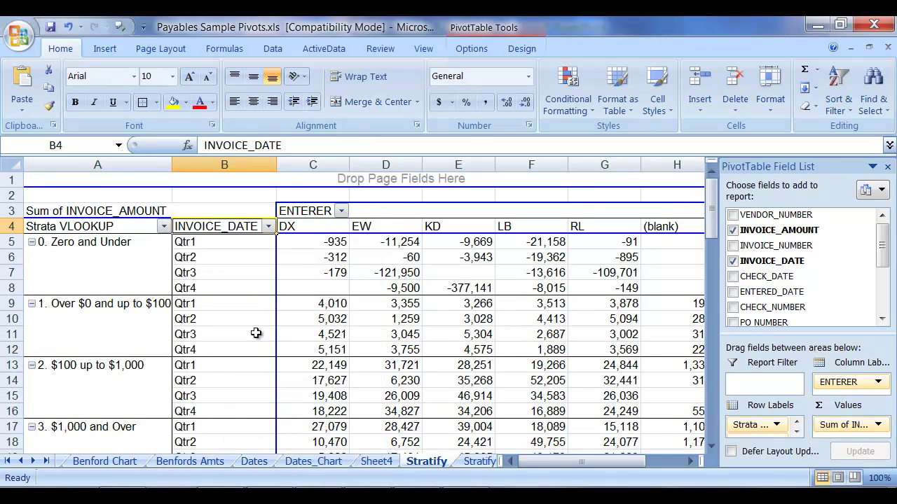
scroll(359, 324, down, 3)
scroll(358, 329, up, 3)
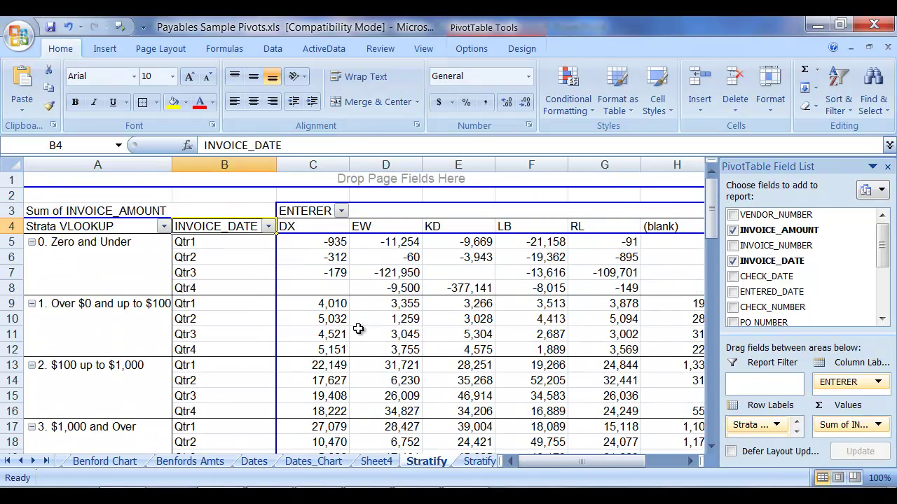
Step: View the Stratify Chart stacking Qtr1–Qtr4 enterer amounts within each stratum
click(473, 462)
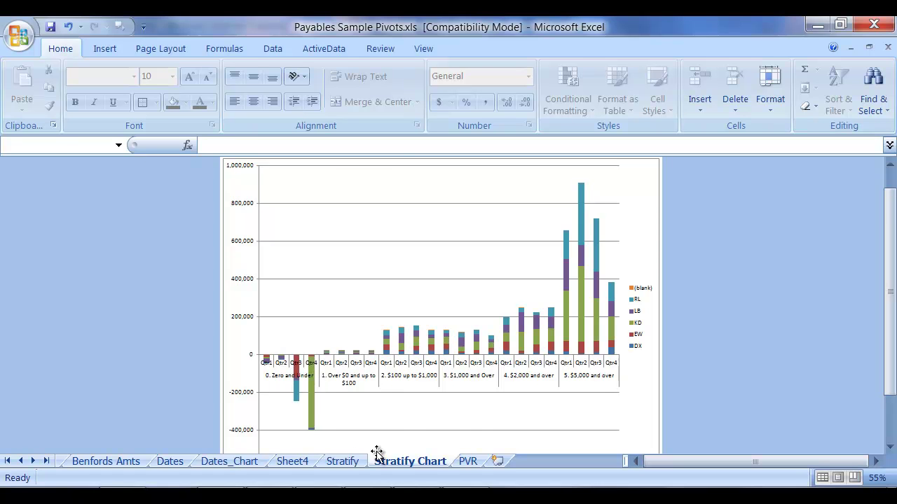
Step: Filter the Strata VLOOKUP rows to only 0. Zero and Under
click(349, 463)
click(162, 228)
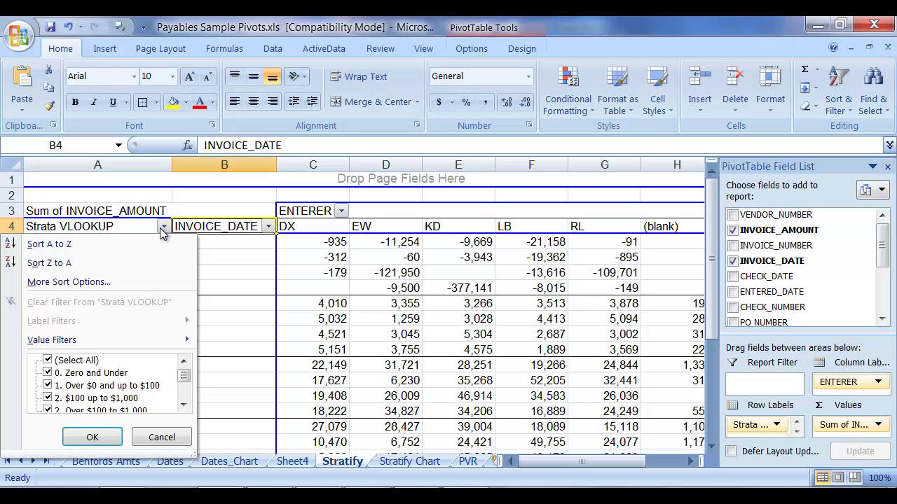
click(49, 361)
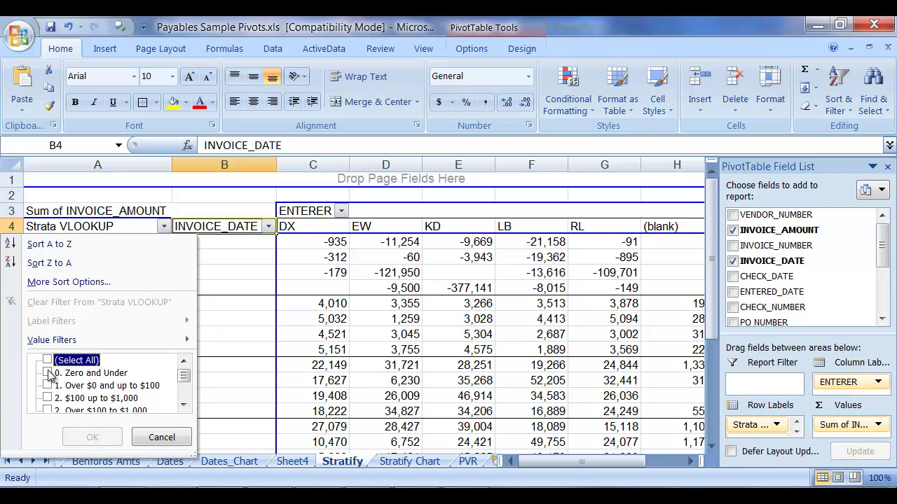
click(48, 373)
click(93, 437)
Step: Inspect the filtered chart and select the KD series, whose Qtr4 is -377,141
click(409, 461)
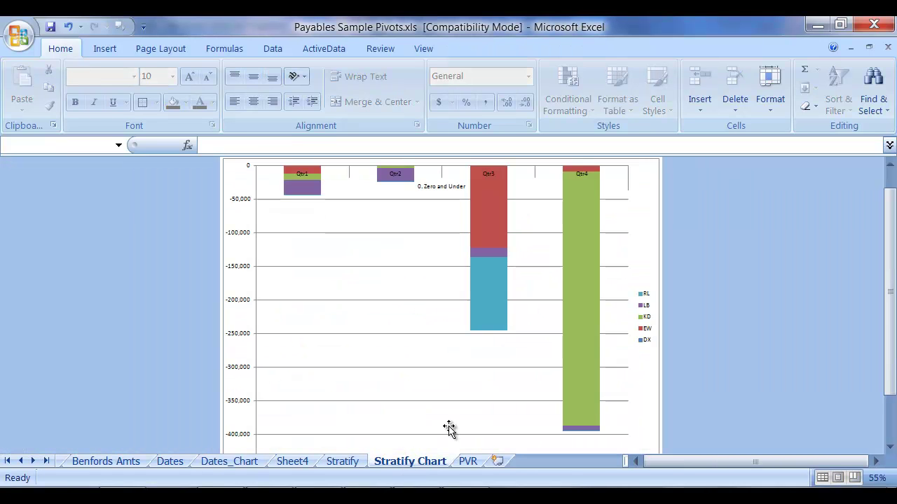
scroll(448, 429, up, 1)
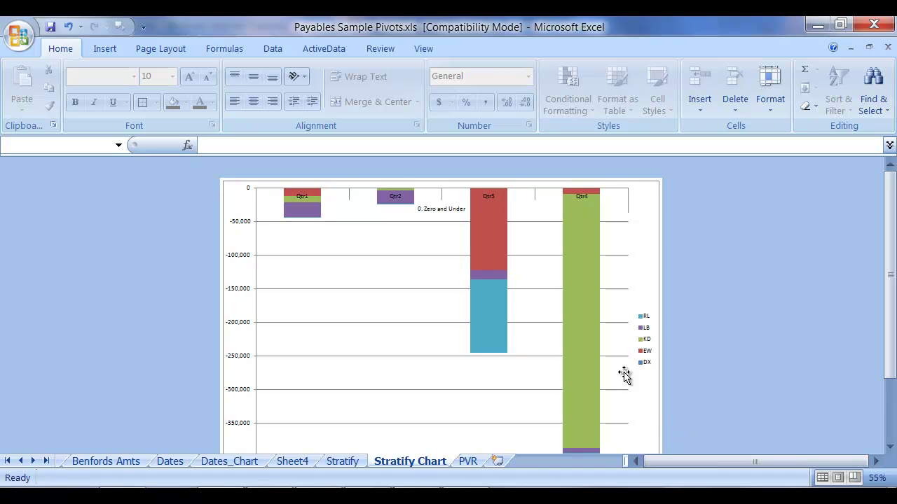
click(578, 234)
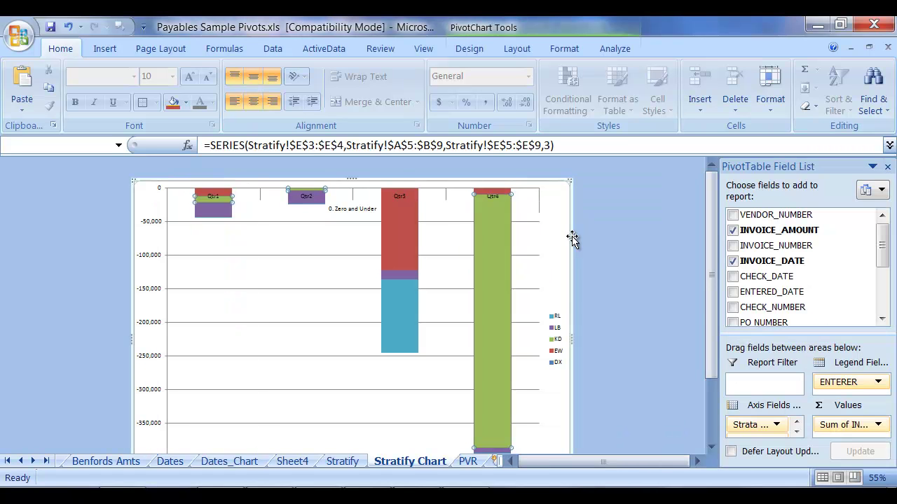
mouse_move(491, 275)
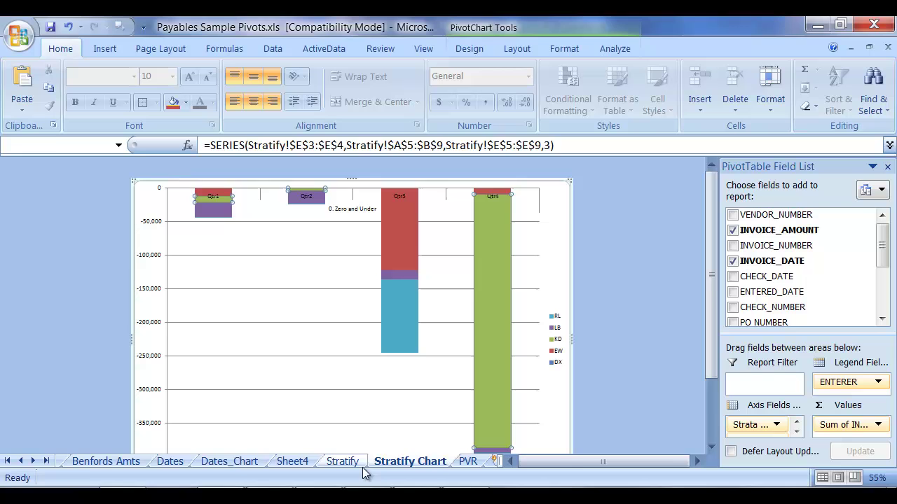
Step: Clear the Strata VLOOKUP filter, review the full chart, then return to the Stratify pivot
click(341, 463)
click(164, 227)
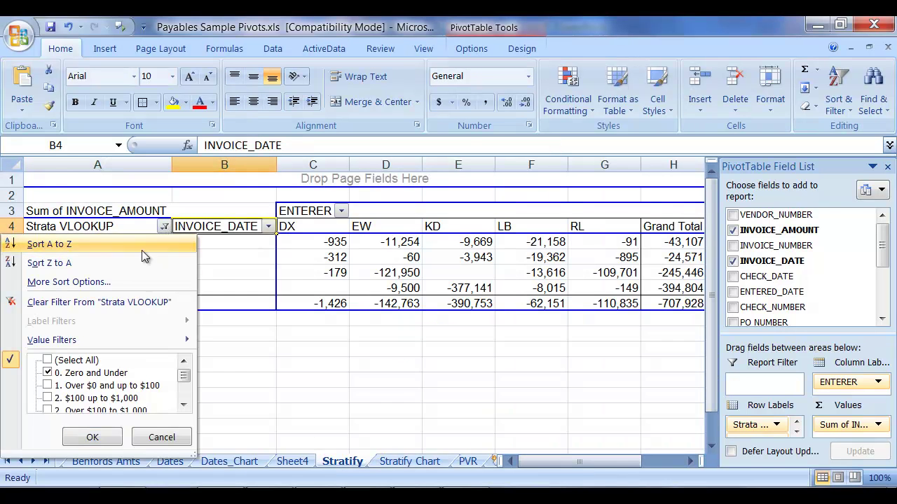
click(92, 437)
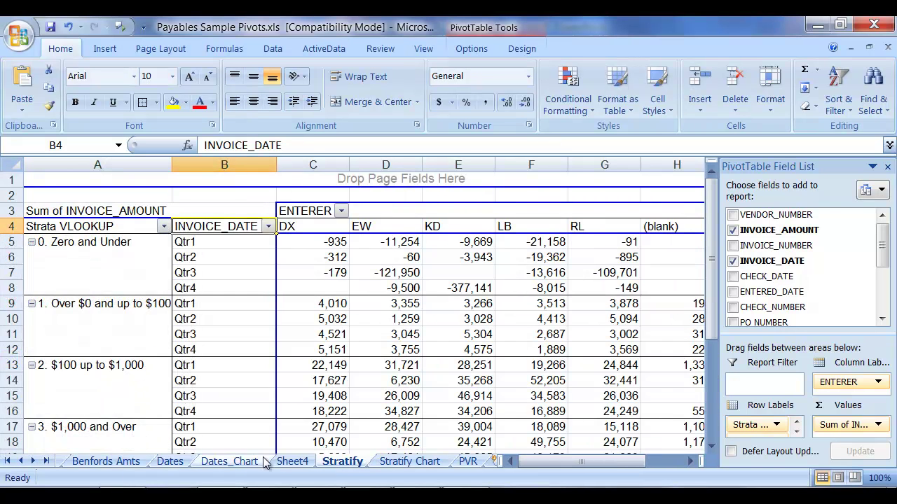
click(406, 462)
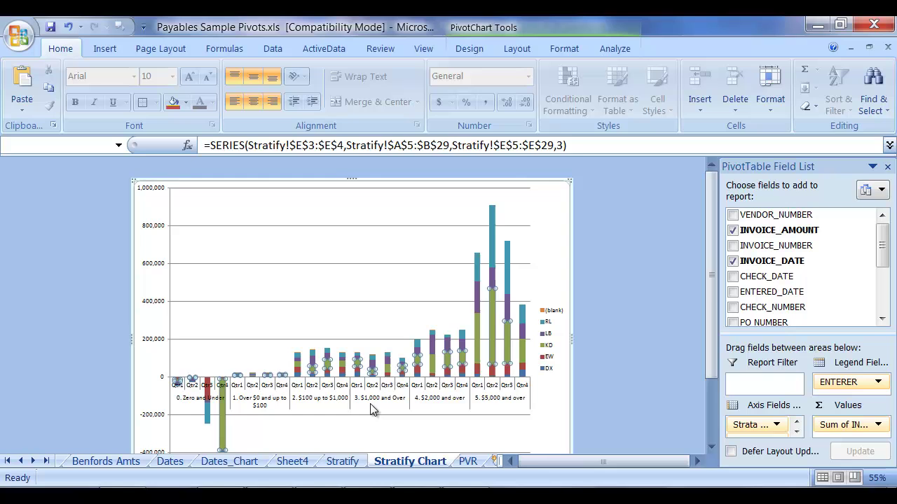
click(422, 412)
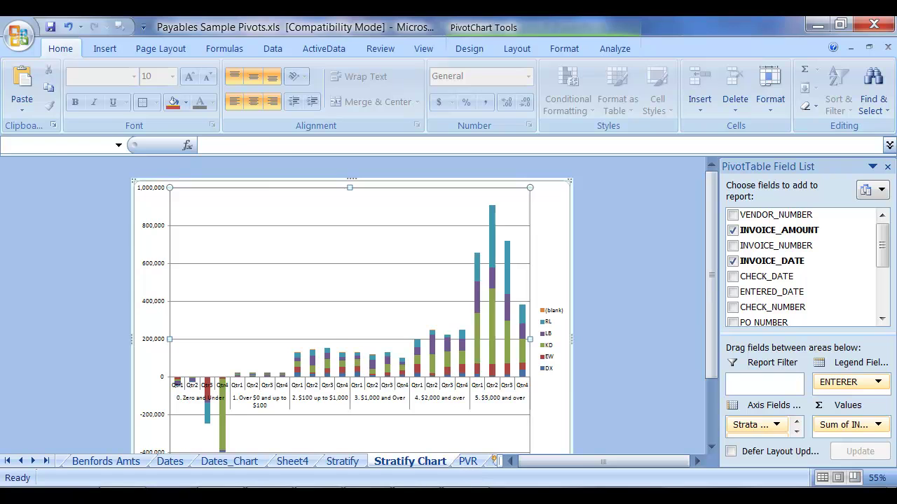
click(343, 462)
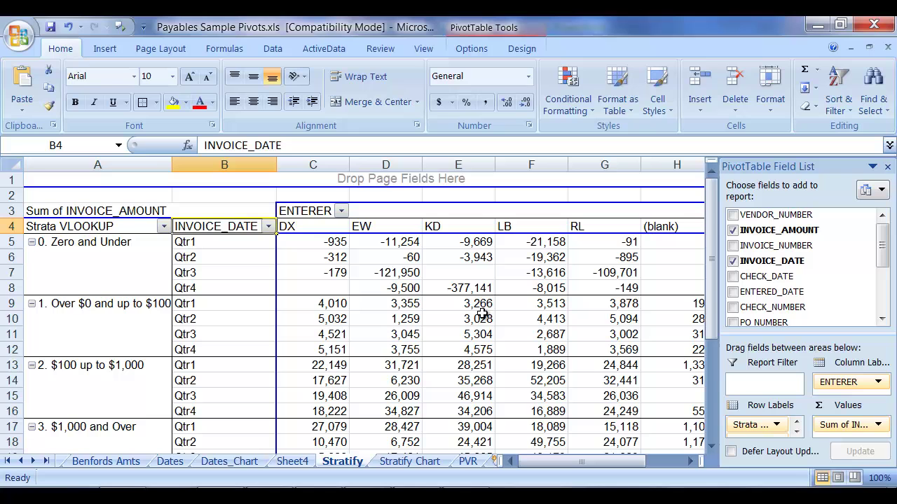
mouse_move(393, 317)
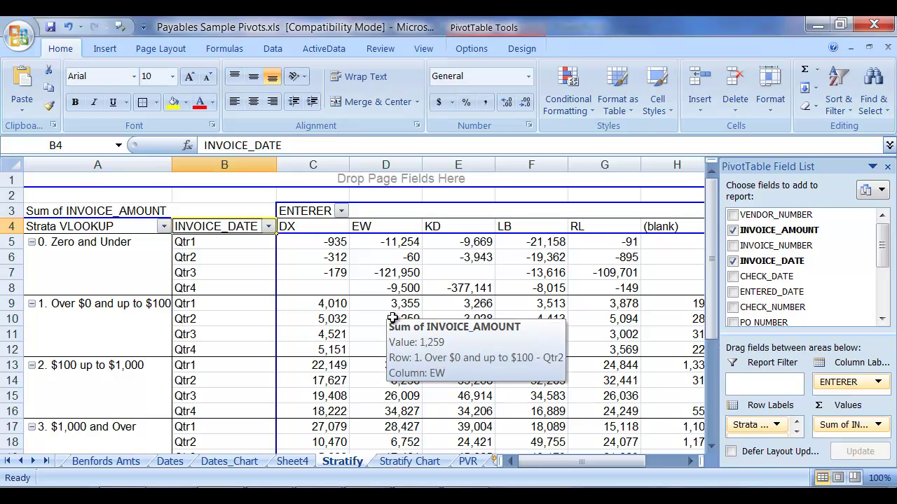